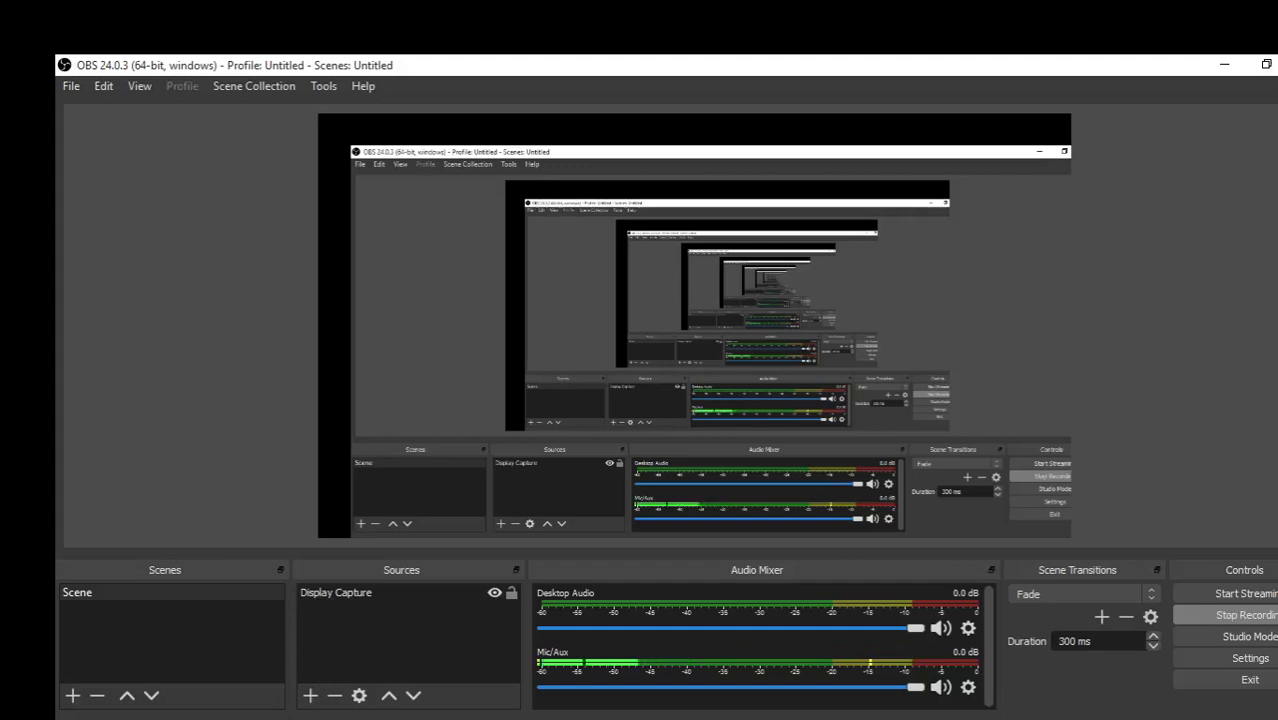
# - Switch from OBS to the AutoCAD 2007 Drawing1 window
pyautogui.click(820, 668)
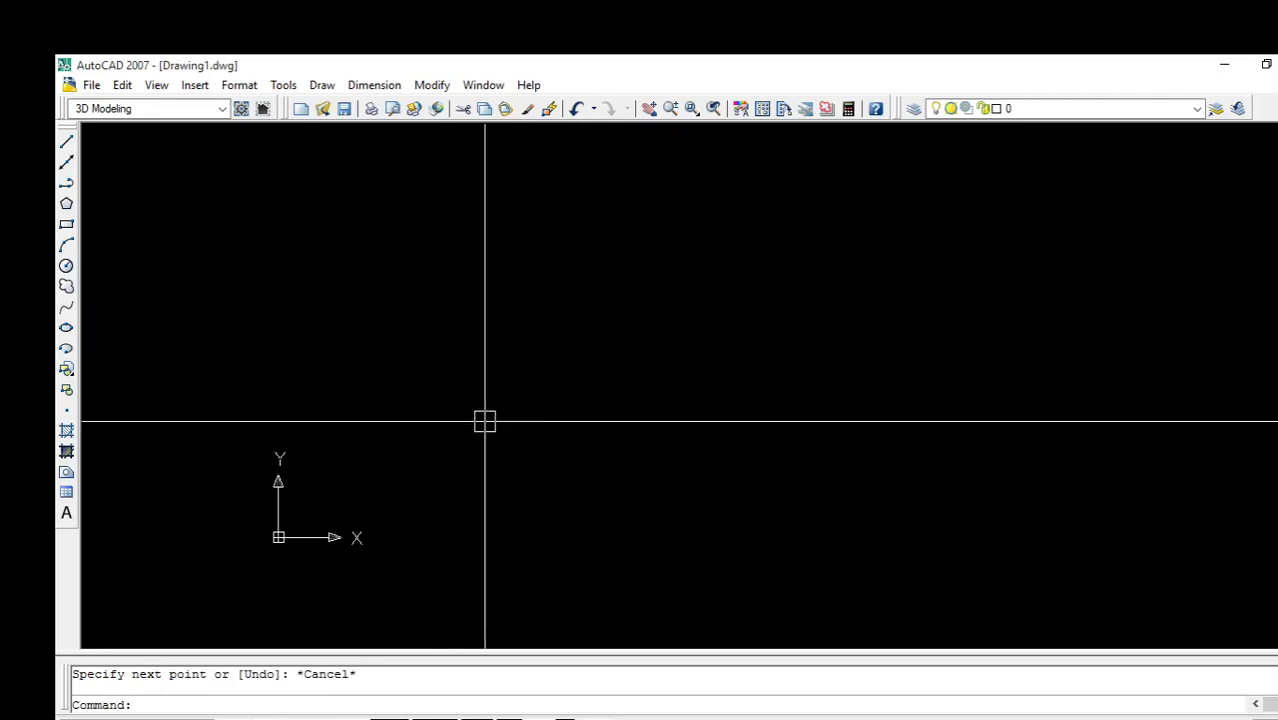
# - Draw a 100-unit horizontal line with Ortho on
pyautogui.write('l')
pyautogui.press('Return')
pyautogui.click(444, 418)
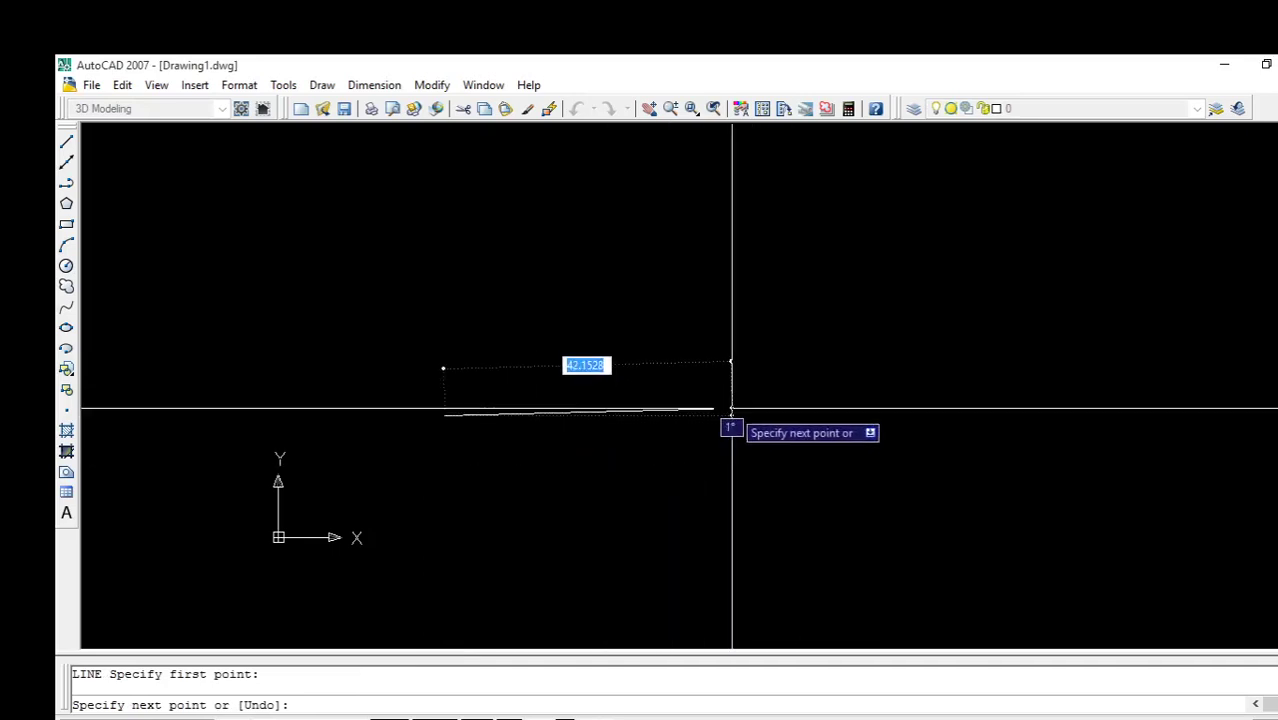
pyautogui.press('F8')
pyautogui.write('100')
pyautogui.press('Return')
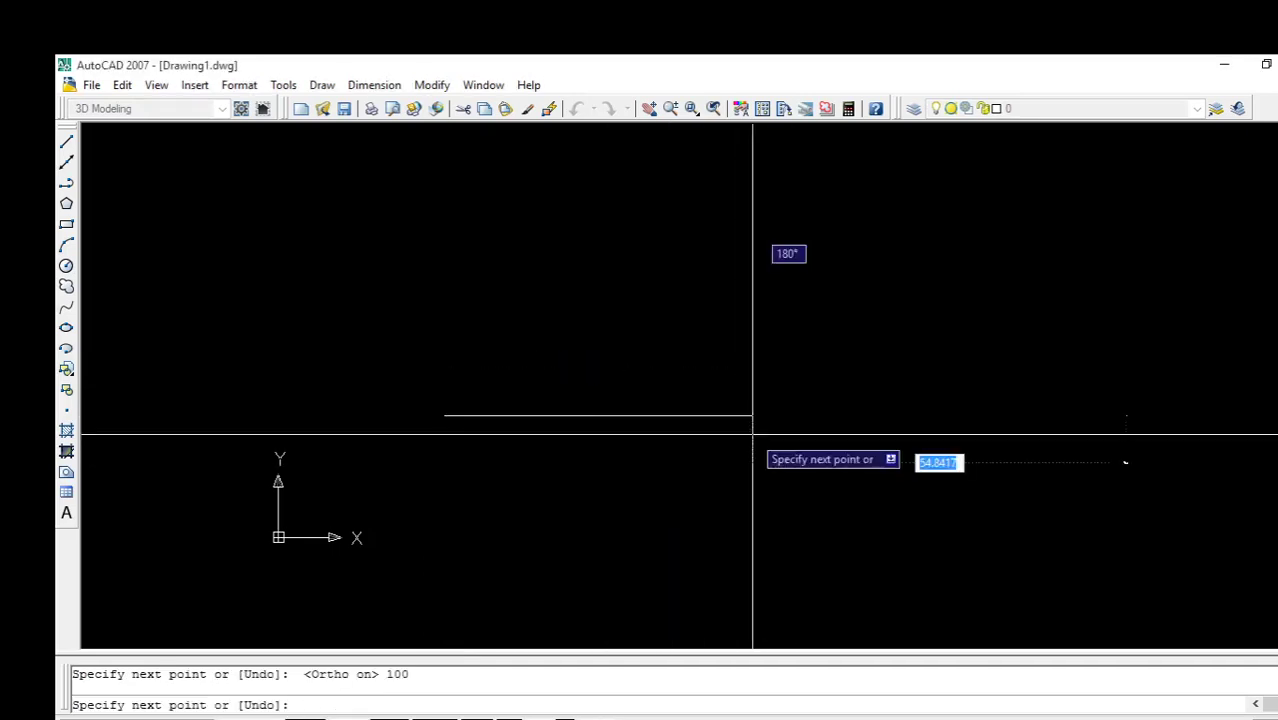
pyautogui.press('Return')
pyautogui.scroll(-2, 935, 447)
pyautogui.moveTo(935, 447); pyautogui.dragTo(723, 536, button='middle')
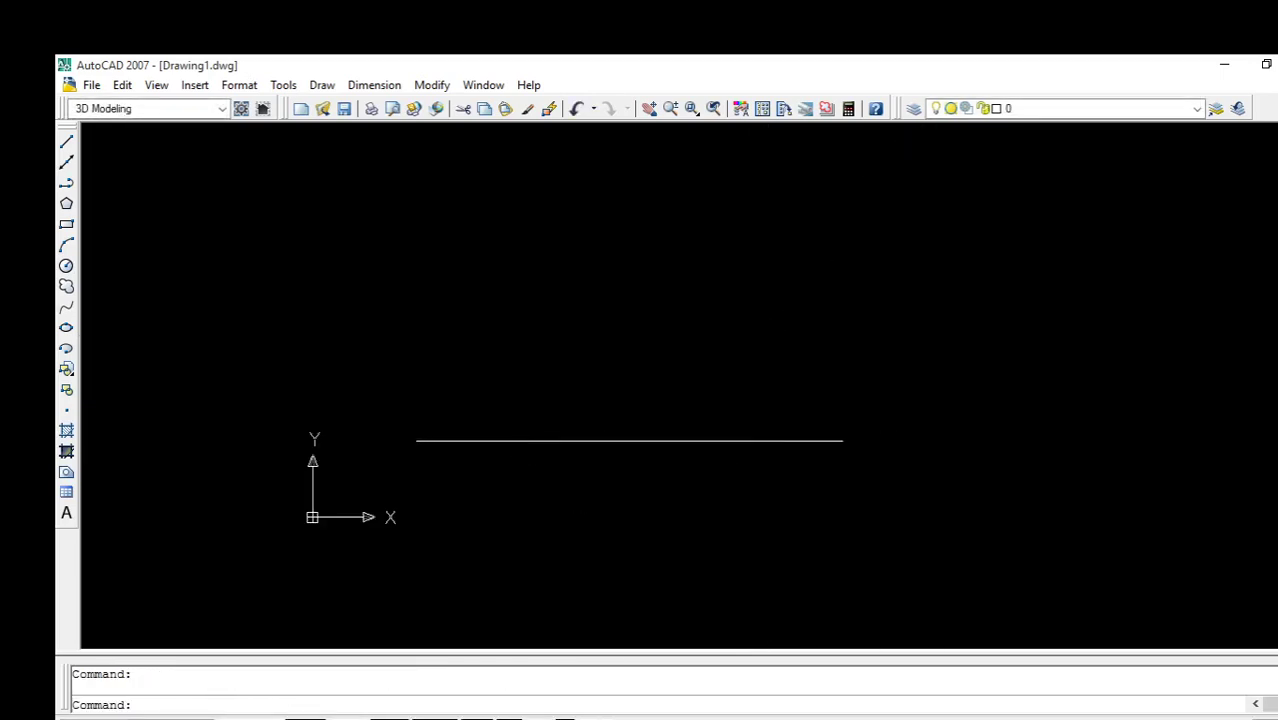
# - Place a linear dimension reading 100.0000 above the line between its endpoints
pyautogui.click(374, 85)
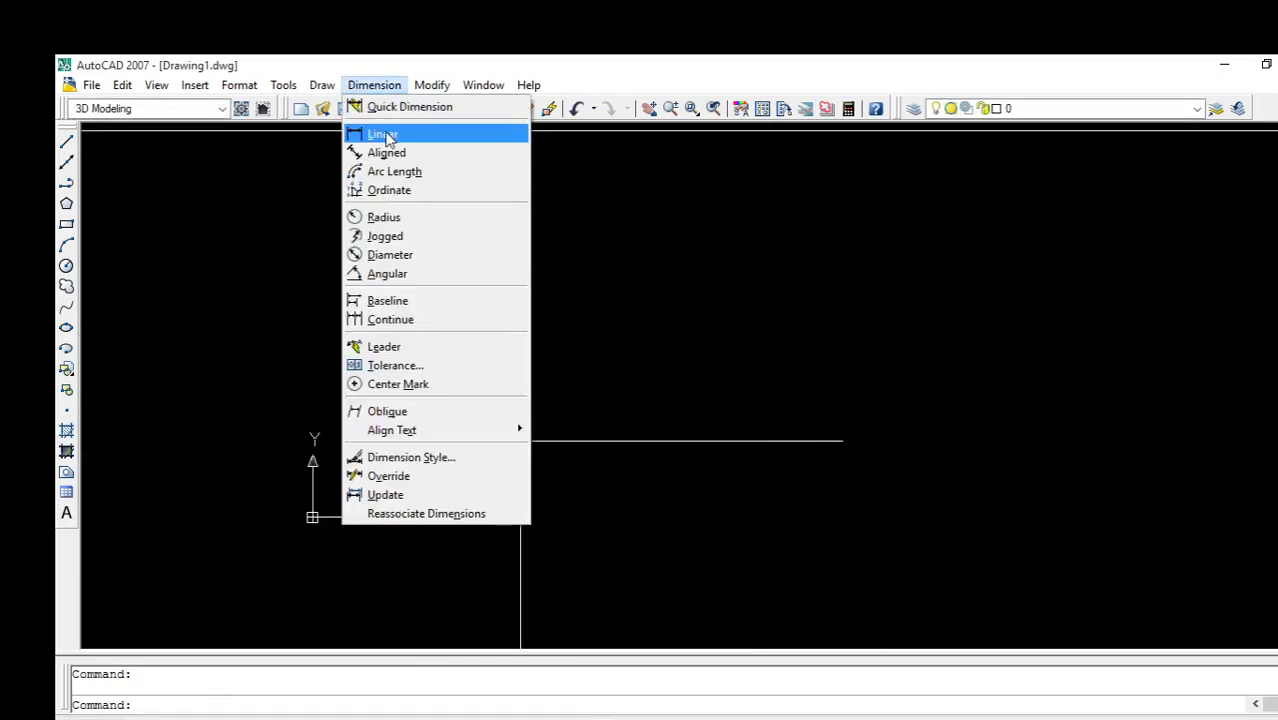
pyautogui.click(379, 131)
pyautogui.click(416, 440)
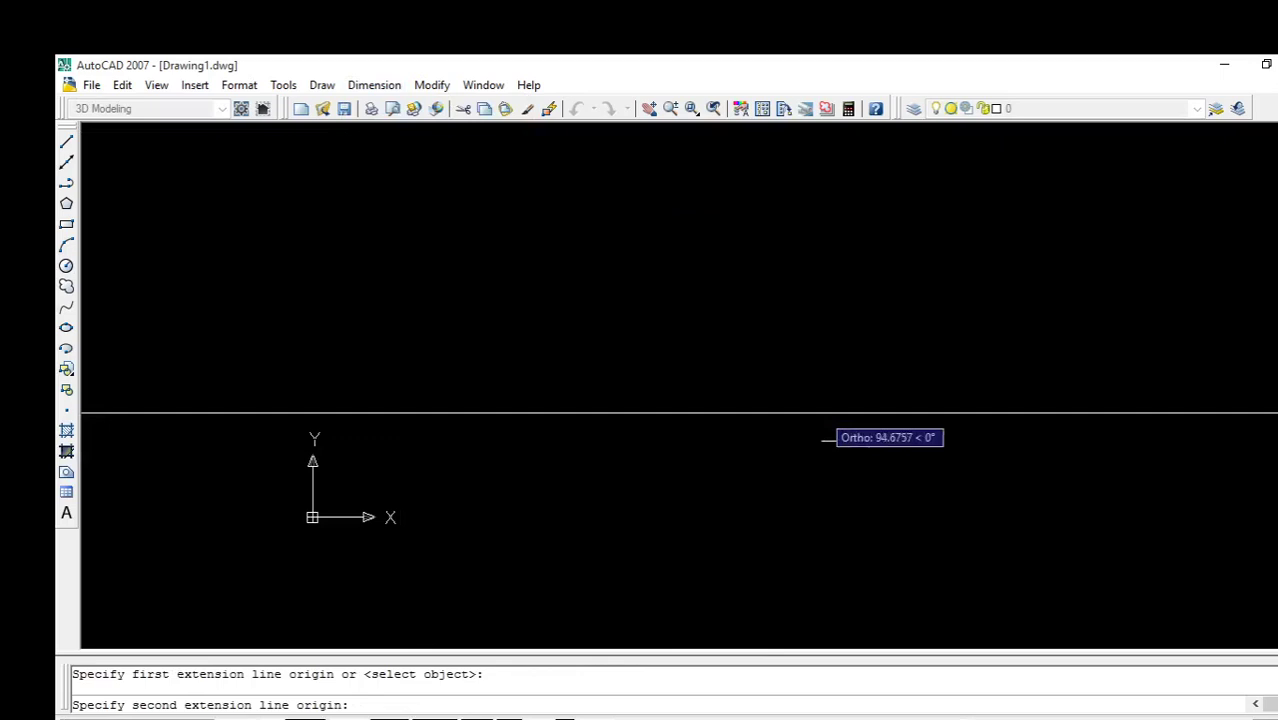
pyautogui.click(842, 440)
pyautogui.click(850, 401)
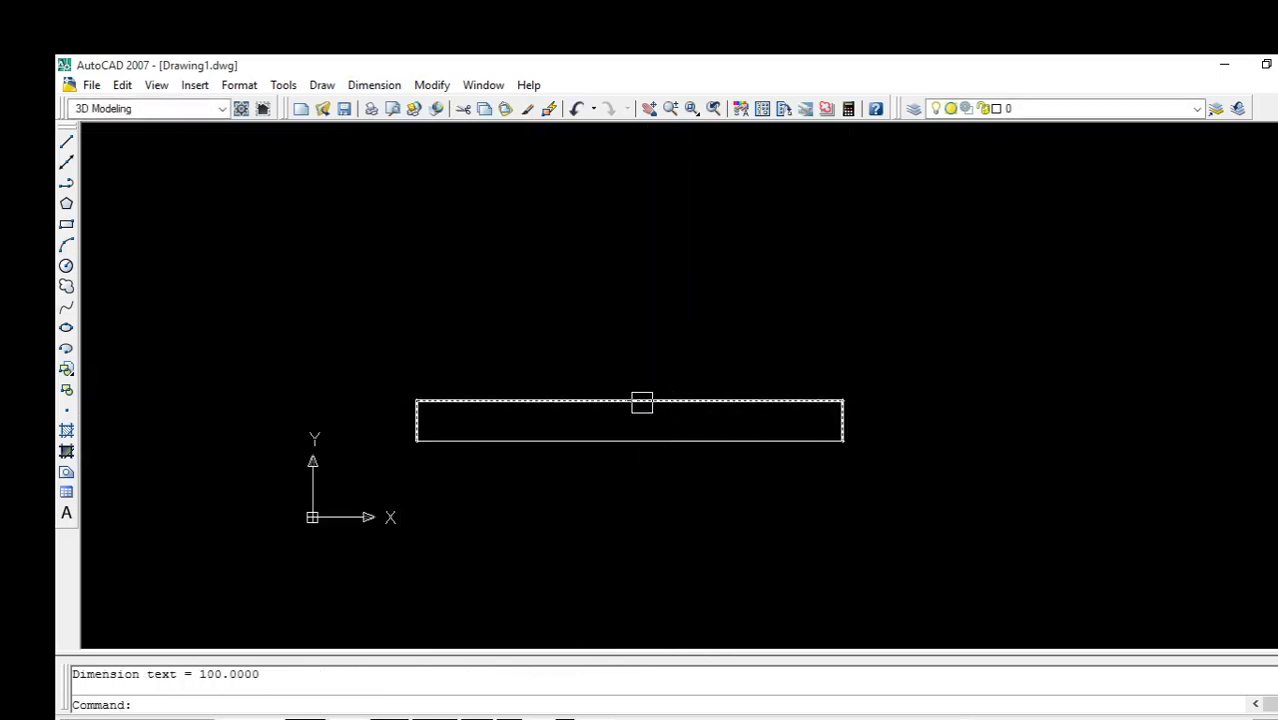
pyautogui.scroll(3, 637, 402)
pyautogui.scroll(5, 637, 402)
pyautogui.scroll(-3, 507, 300)
pyautogui.scroll(-2, 508, 306)
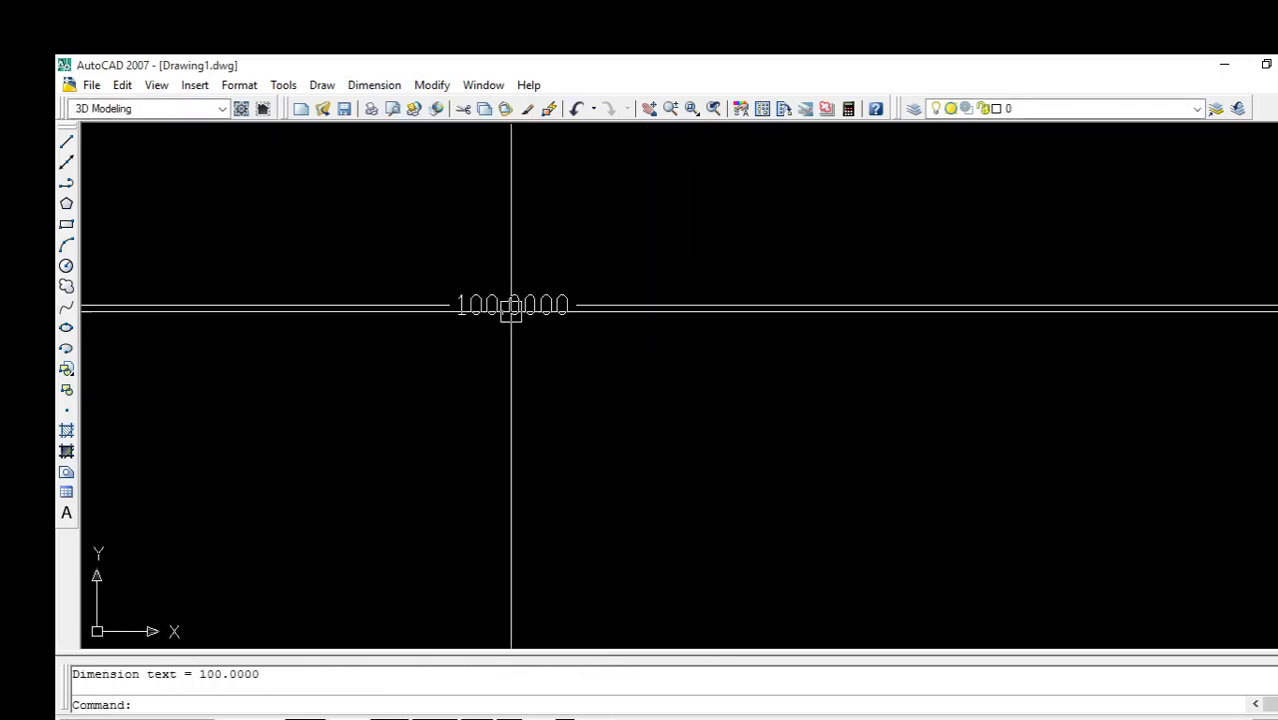
pyautogui.scroll(-2, 513, 310)
pyautogui.scroll(-3, 513, 305)
pyautogui.moveTo(513, 302)
pyautogui.mouseDown(button='middle')
pyautogui.moveTo(756, 322)
pyautogui.moveTo(734, 337)
pyautogui.mouseUp(button='middle')
pyautogui.scroll(-3, 762, 320)
pyautogui.scroll(3, 734, 337)
pyautogui.scroll(2, 850, 380)
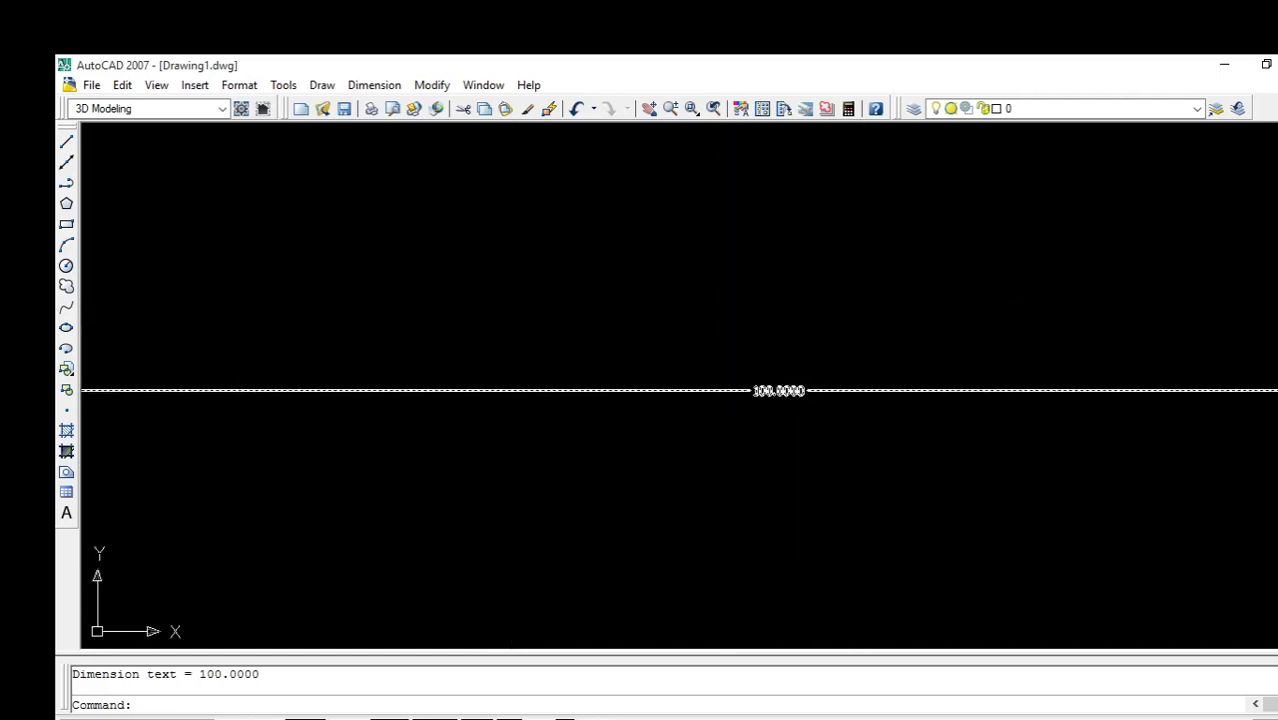
pyautogui.scroll(-4, 787, 390)
pyautogui.scroll(1, 700, 380)
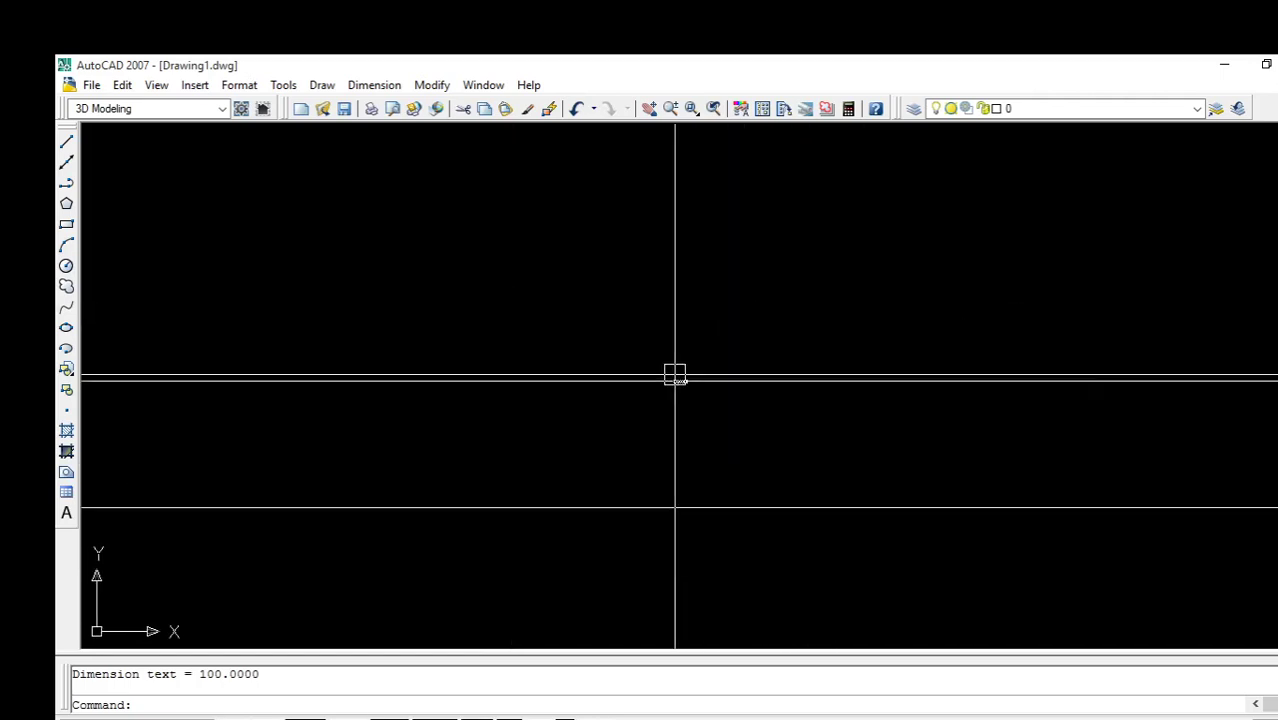
pyautogui.scroll(-4, 675, 374)
pyautogui.scroll(3, 675, 374)
pyautogui.scroll(-2, 710, 369)
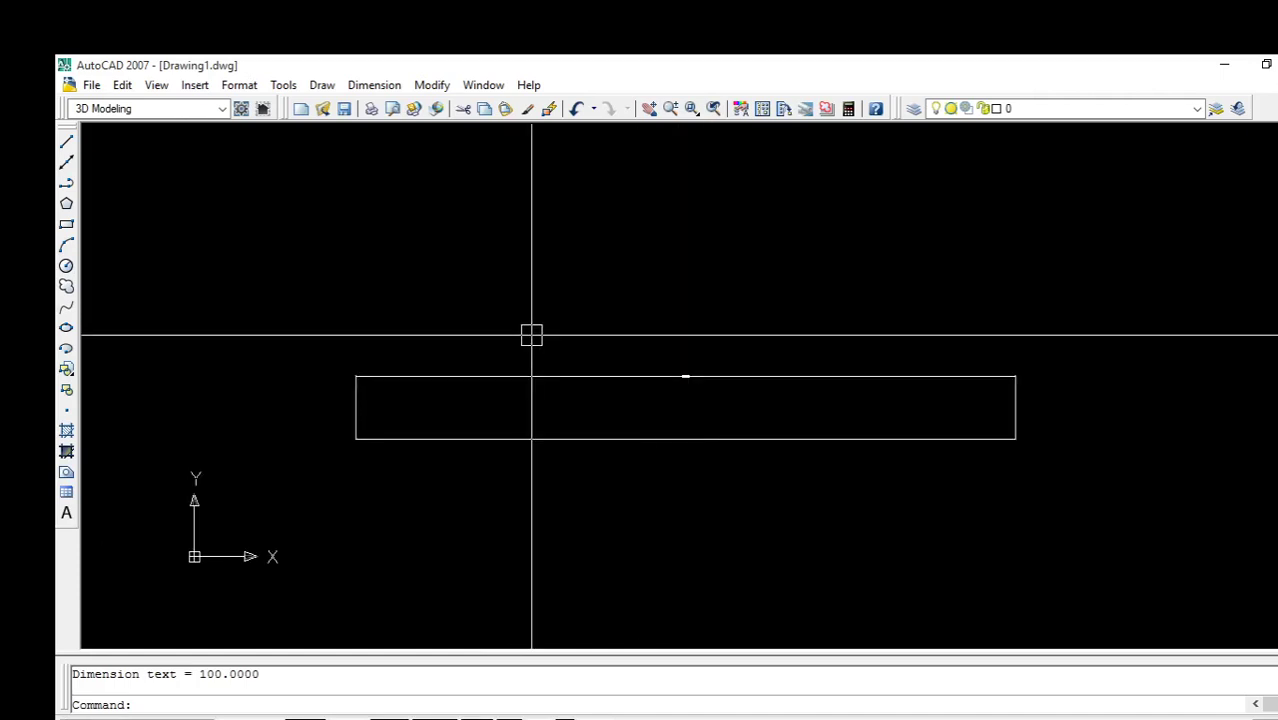
# - Create a dimension style 'lặp' copied from Standard and continue to its settings
pyautogui.press('Escape')
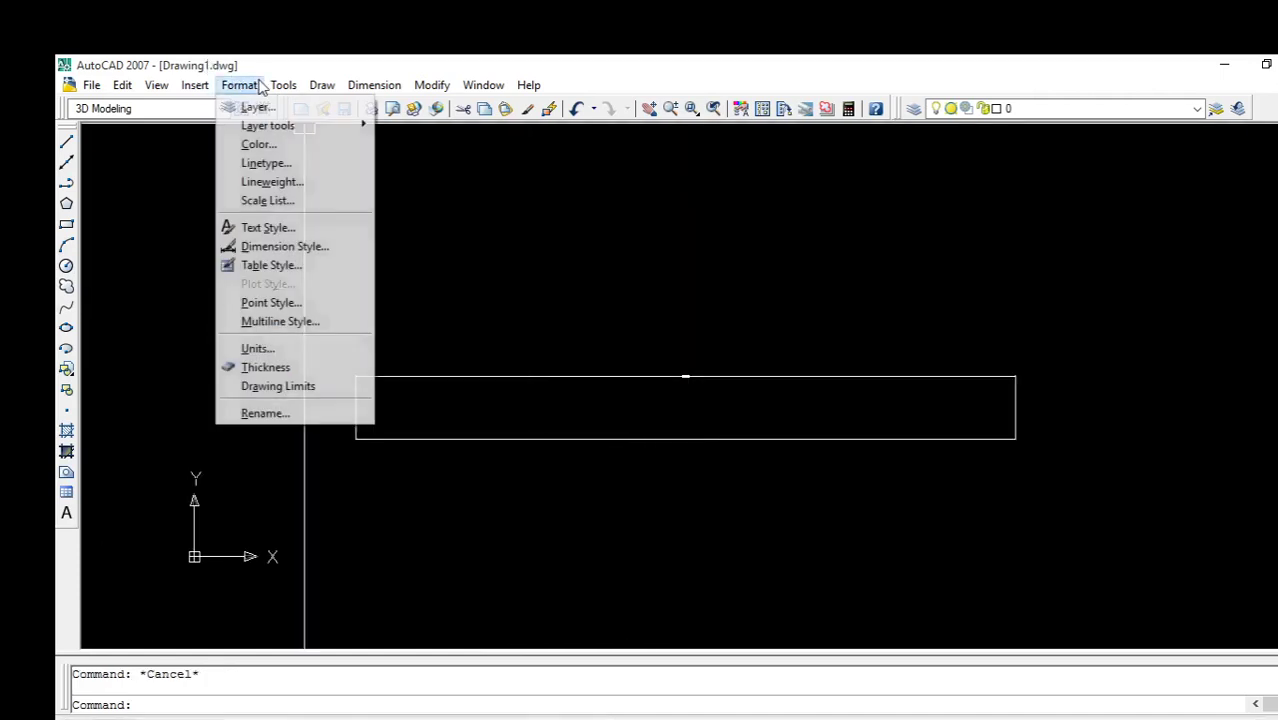
pyautogui.click(258, 86)
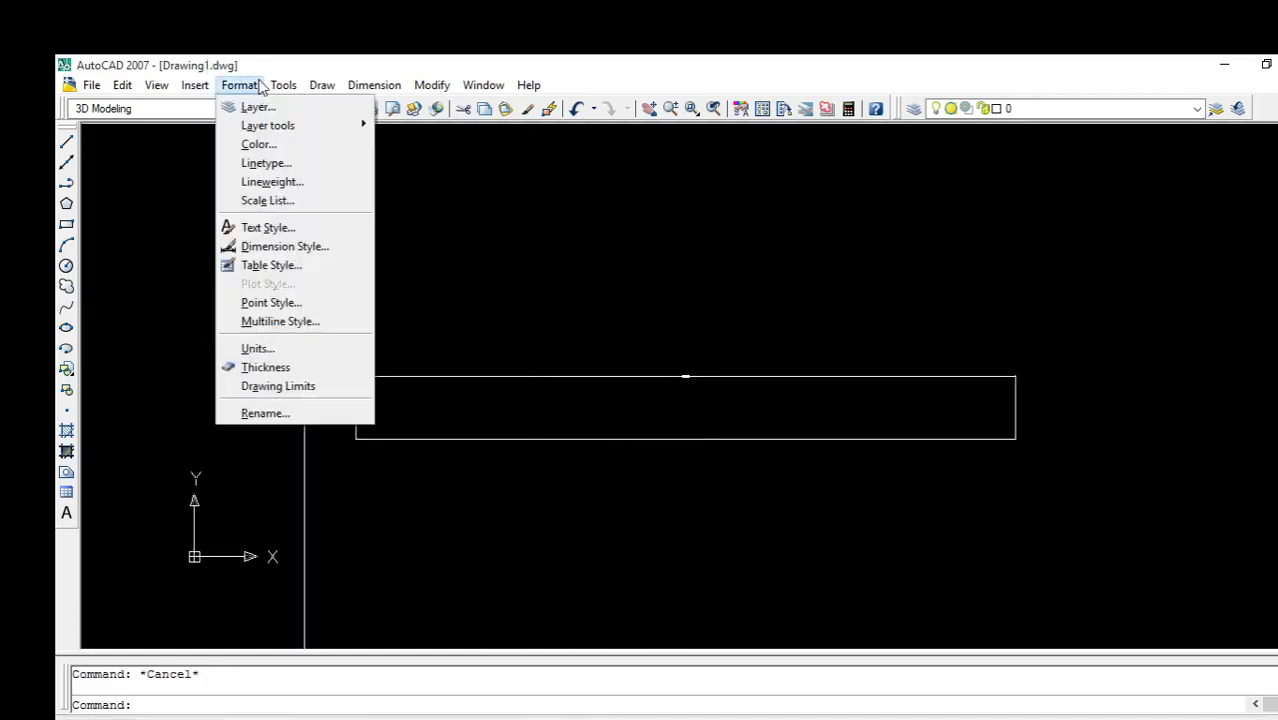
pyautogui.click(317, 251)
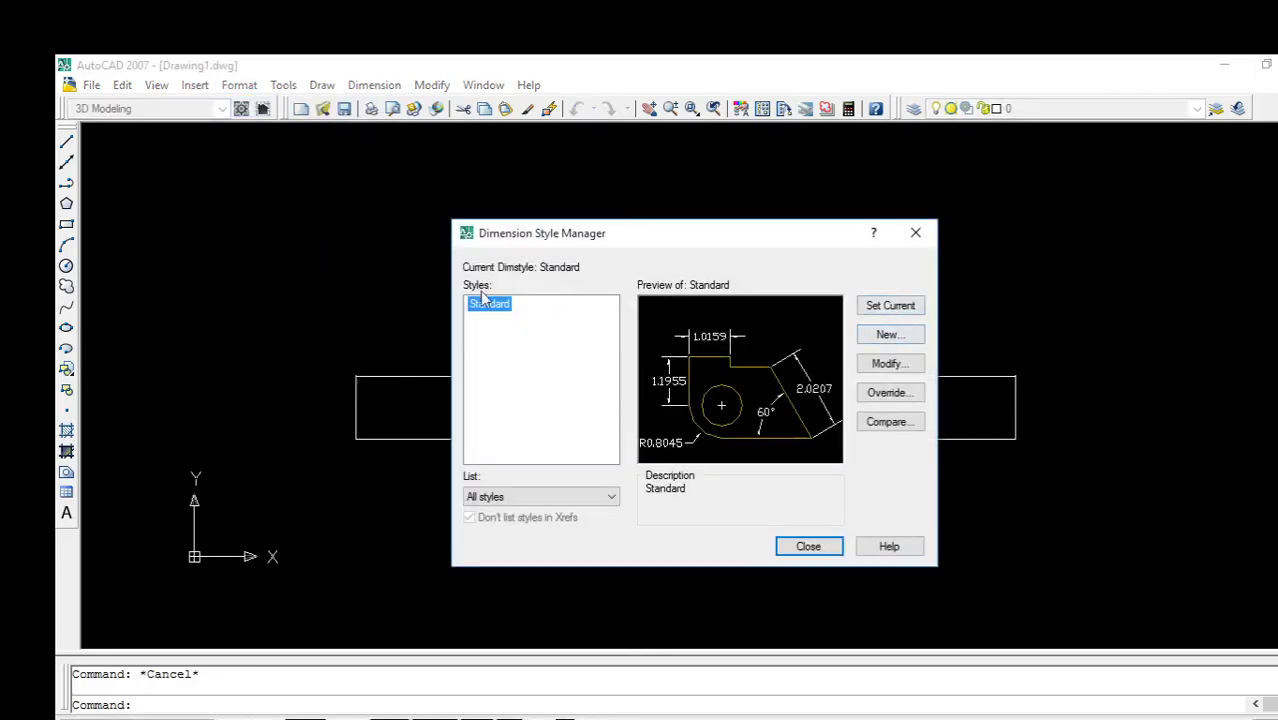
pyautogui.click(882, 334)
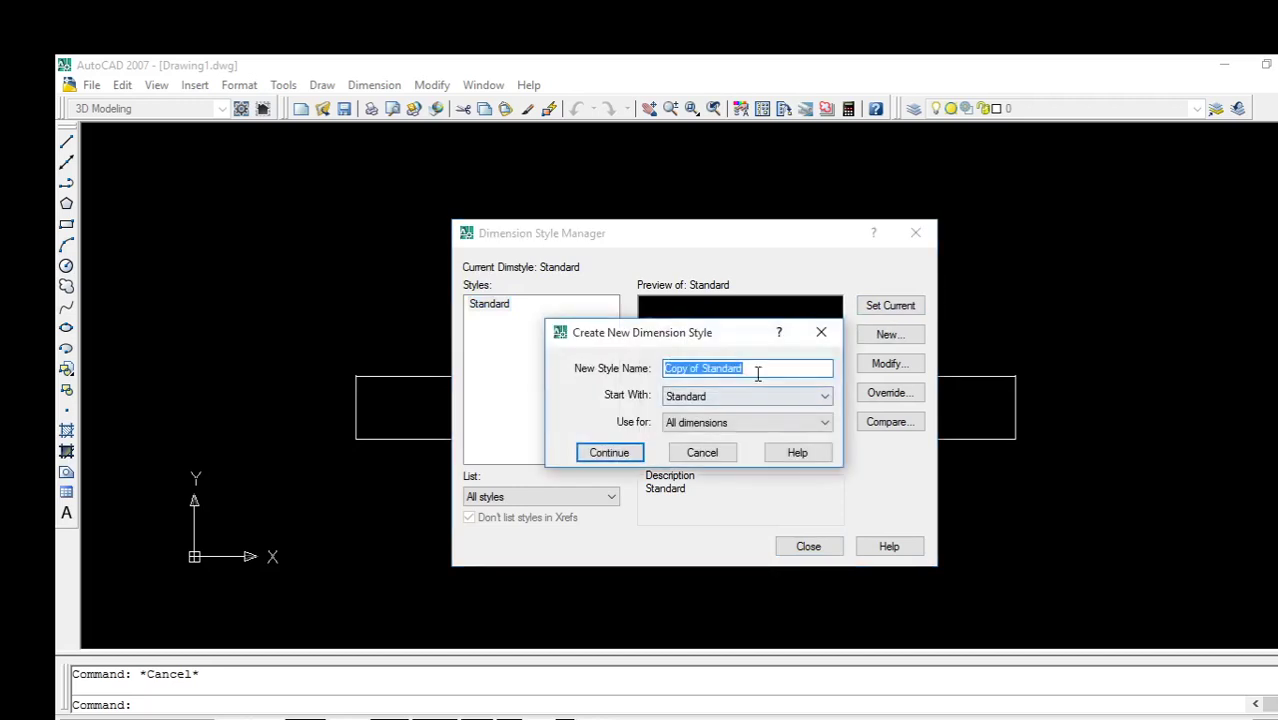
pyautogui.press('BackSpace')
pyautogui.write('lớp')
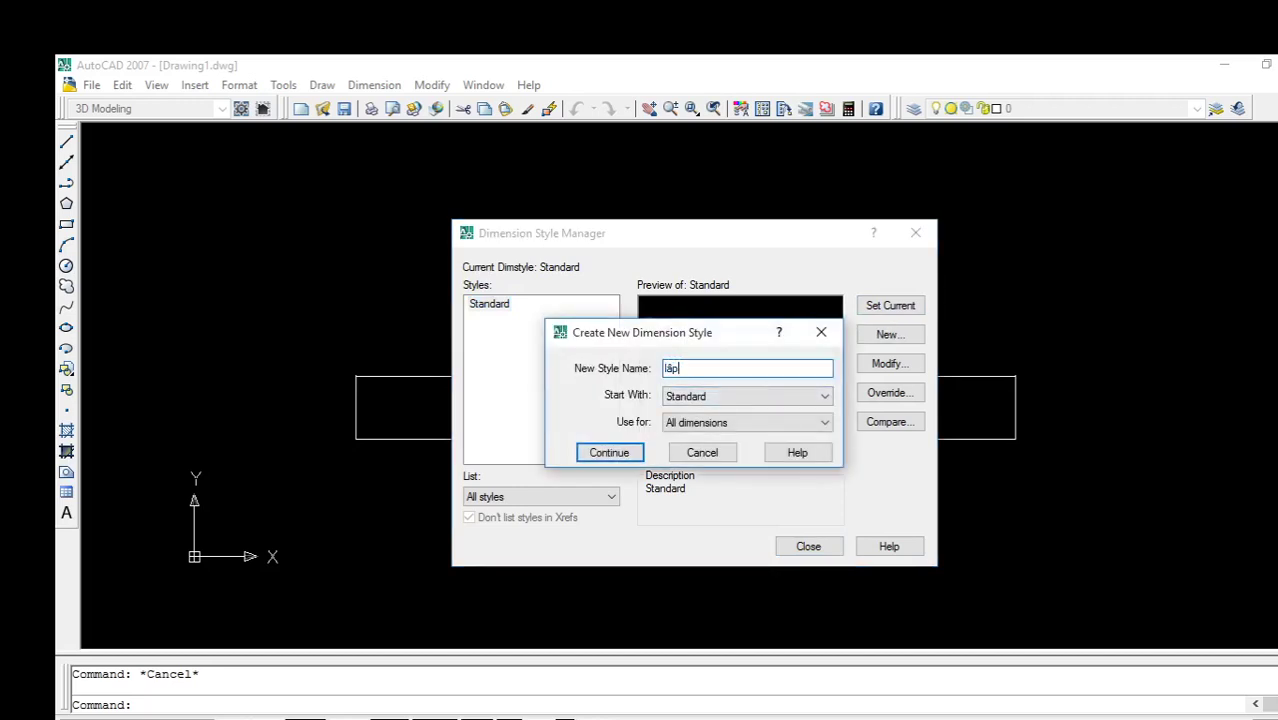
pyautogui.click(608, 452)
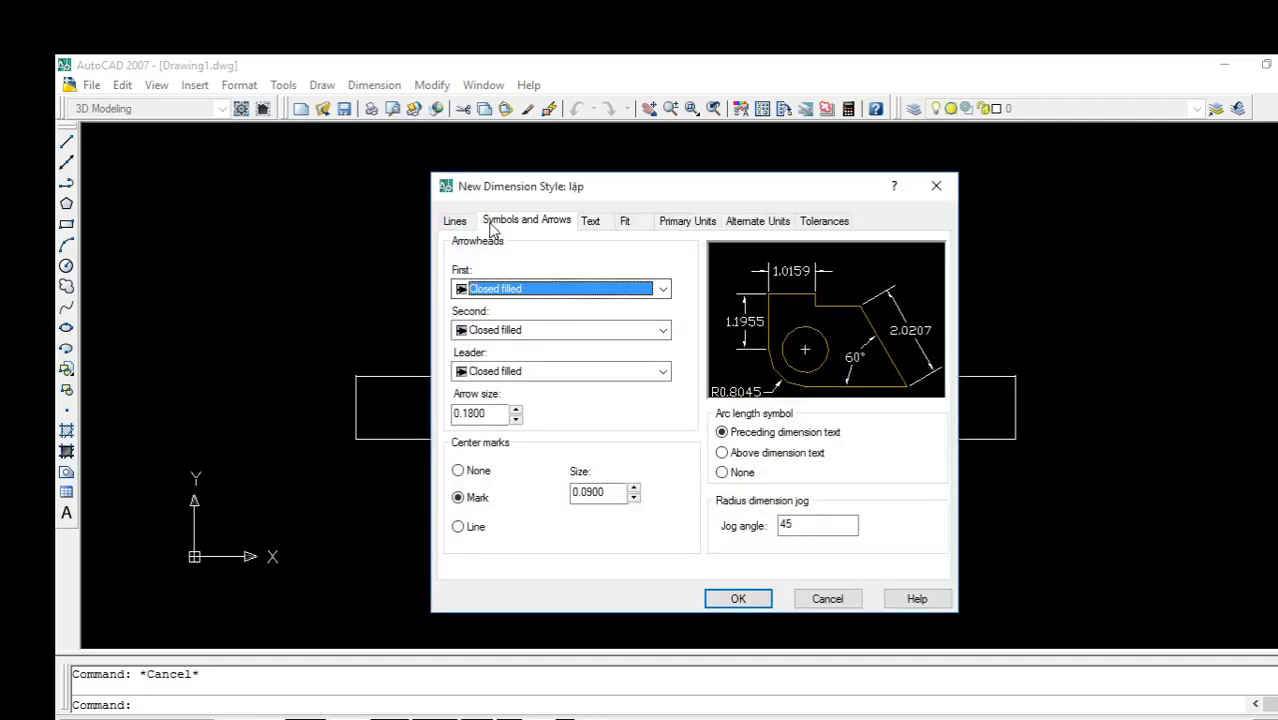
# - Make the dimension lines cyan and set baseline spacing to 5
pyautogui.click(456, 221)
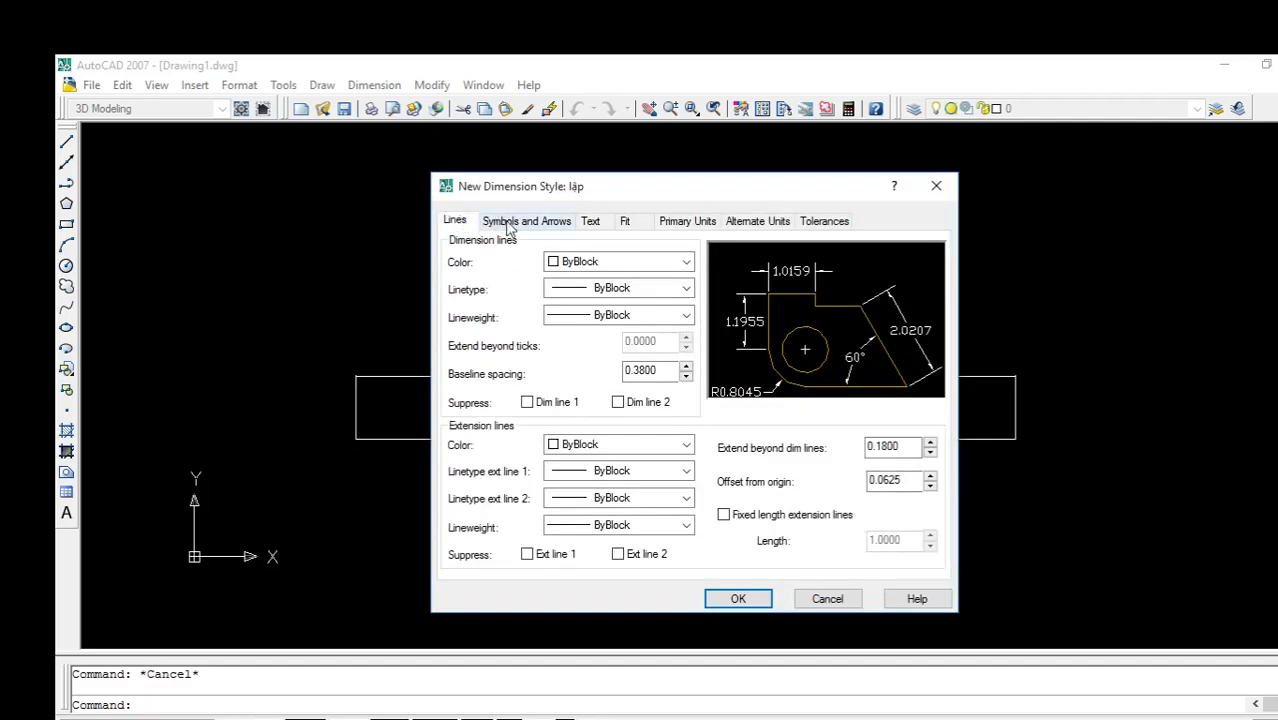
pyautogui.click(630, 266)
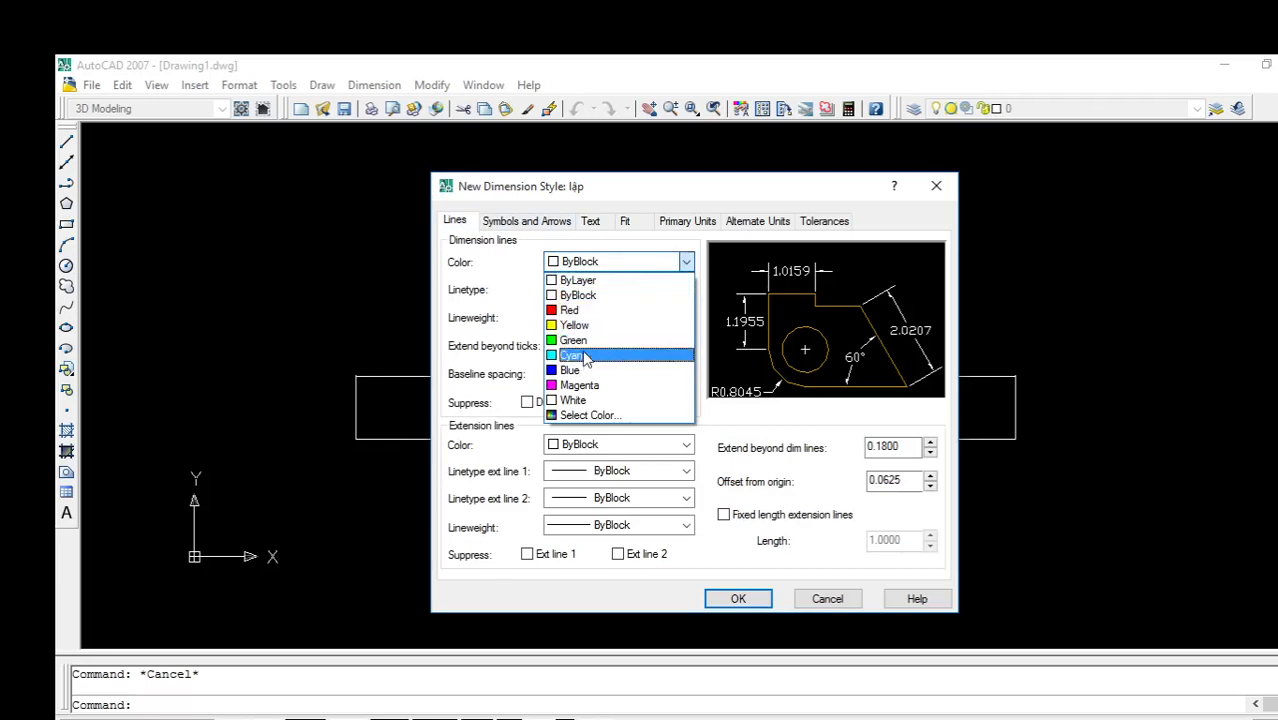
pyautogui.click(614, 362)
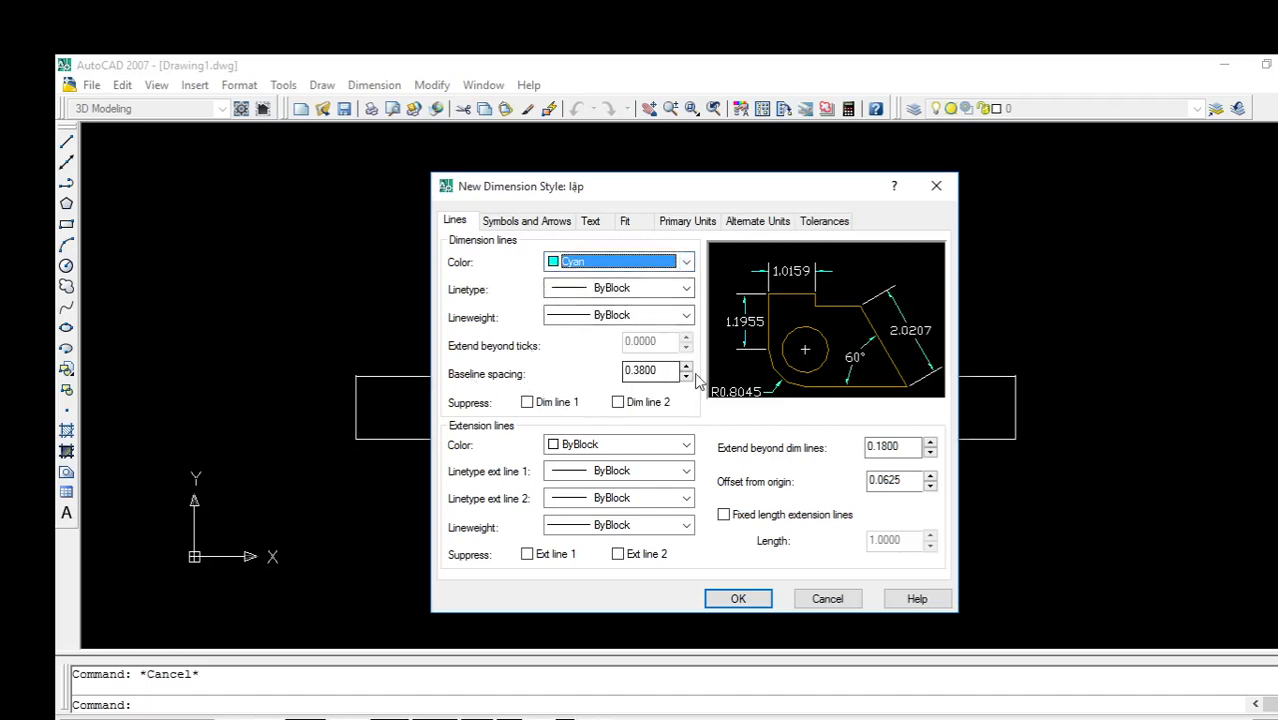
pyautogui.click(659, 371)
pyautogui.click(659, 371)
pyautogui.moveTo(659, 371); pyautogui.dragTo(626, 373)
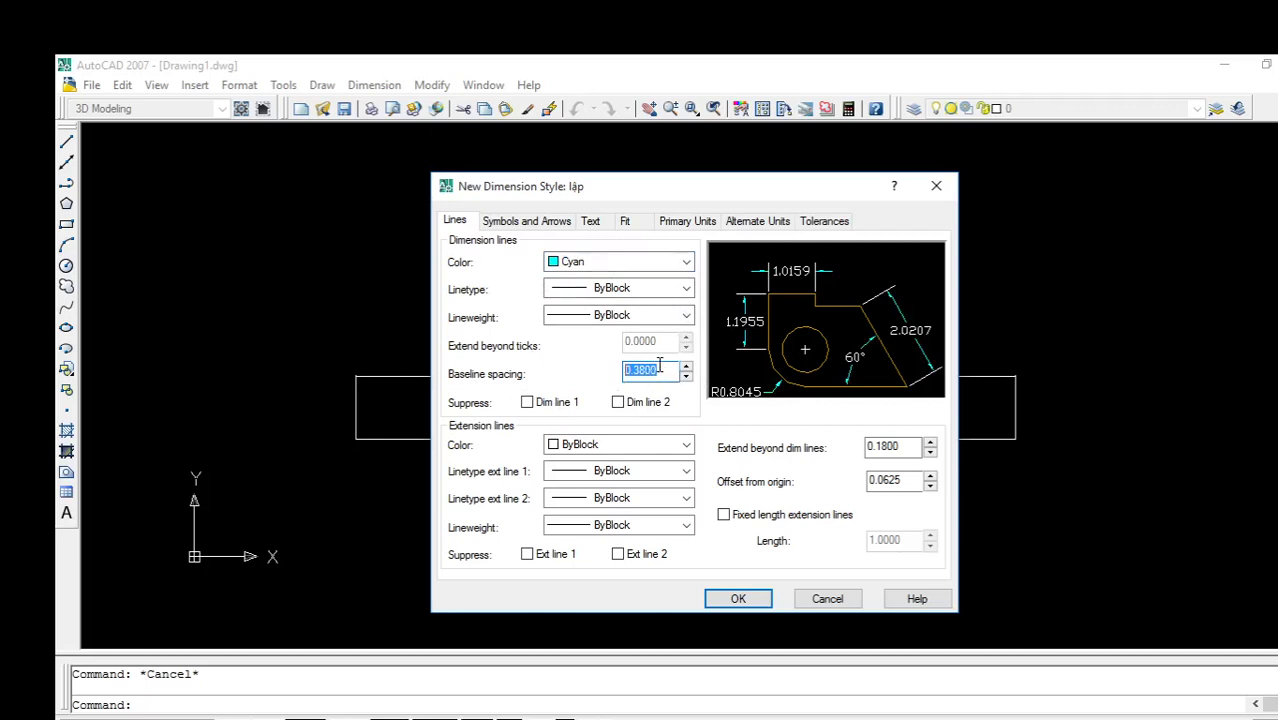
pyautogui.write('5')
# - Set extension line extend beyond dim lines and offset from origin both to 0.5
pyautogui.click(903, 446)
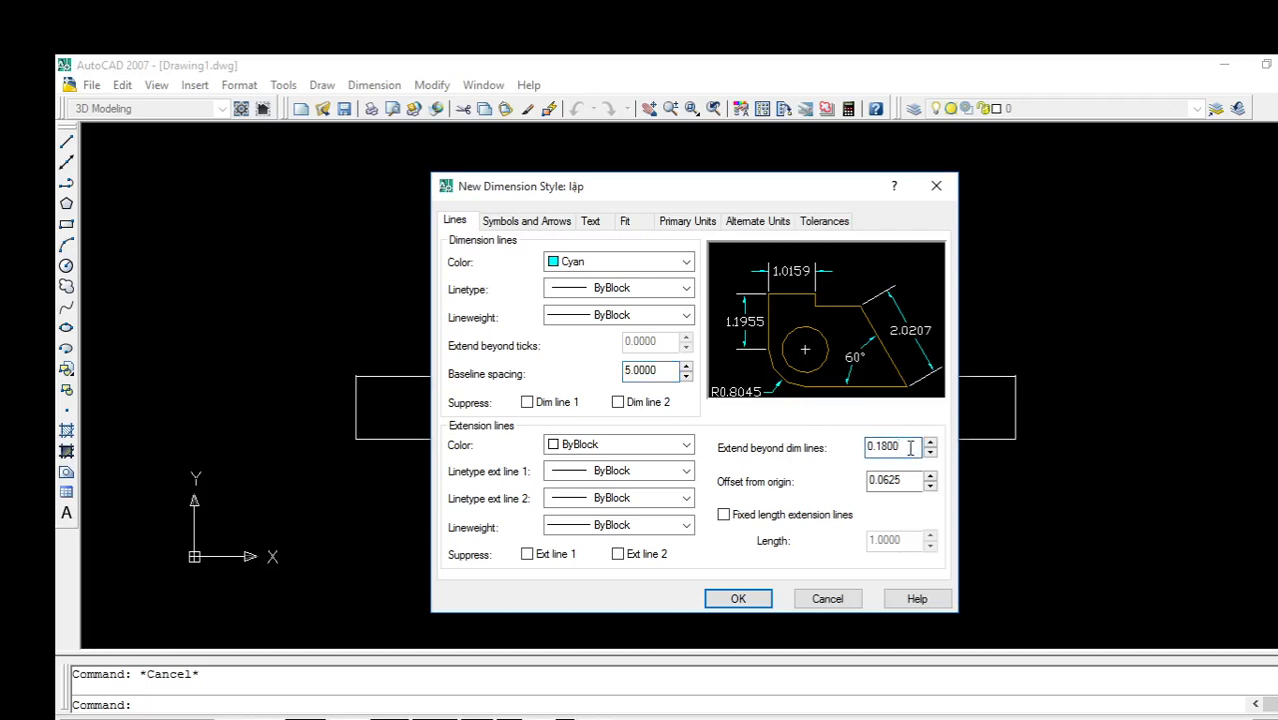
pyautogui.moveTo(910, 447); pyautogui.dragTo(866, 449)
pyautogui.write('0.5')
pyautogui.press('Tab')
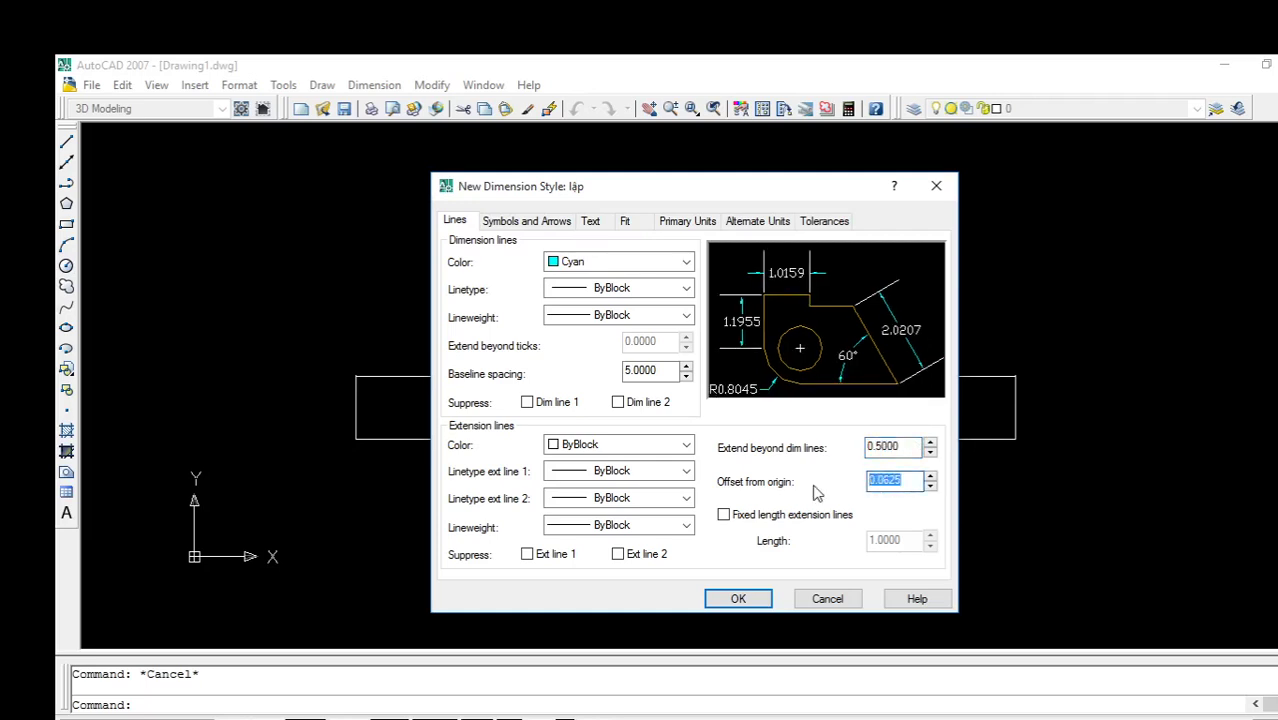
pyautogui.write('0')
pyautogui.click(903, 446)
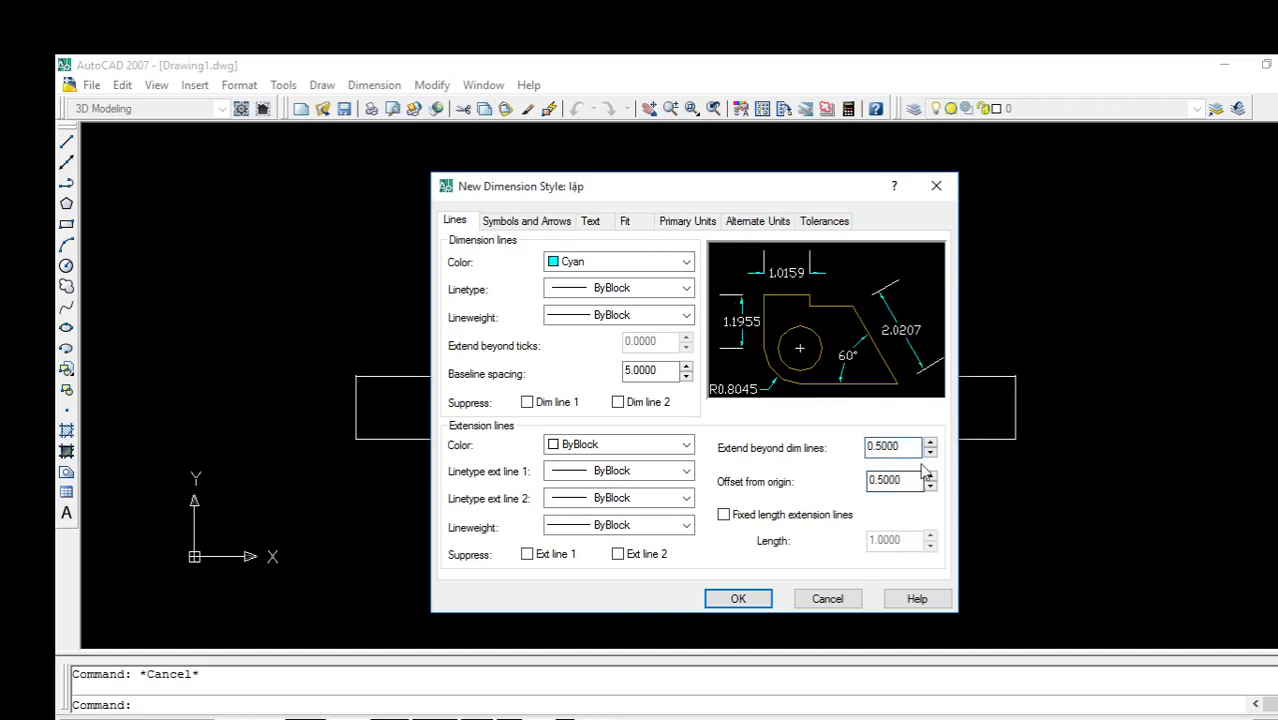
# - Review the style's tabs, keeping Closed filled arrowheads and ByBlock text colour
pyautogui.click(543, 222)
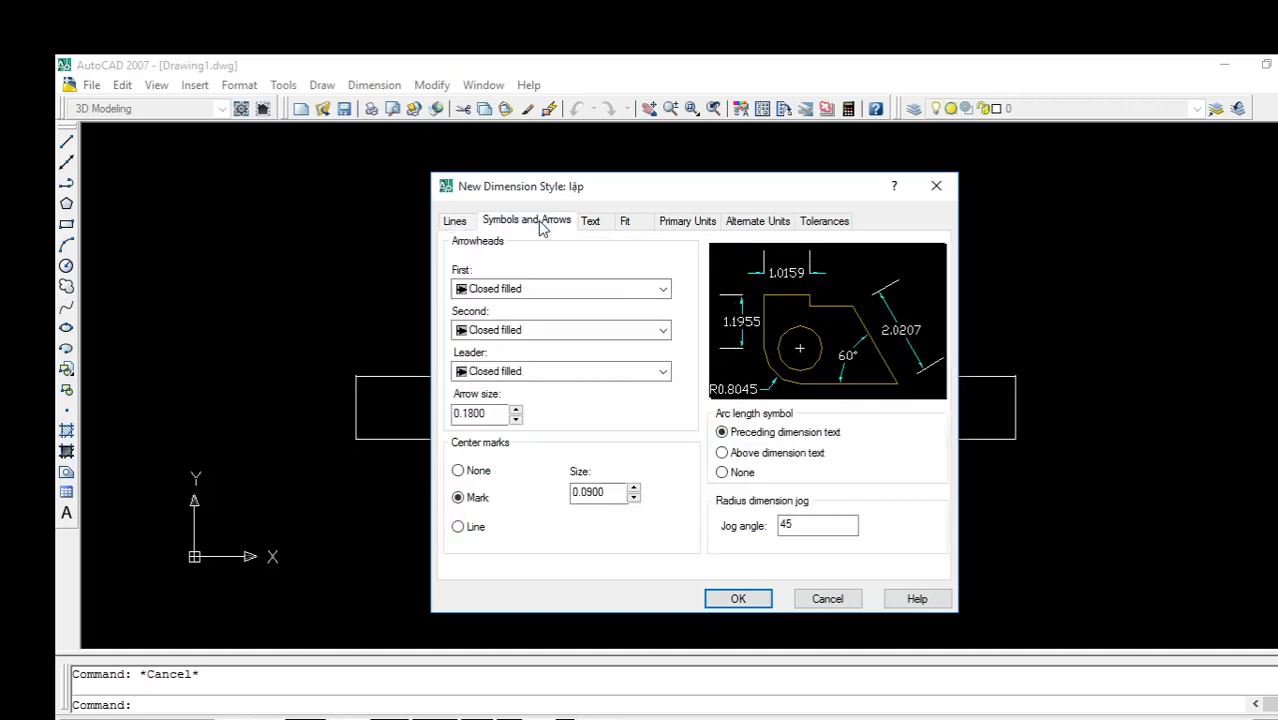
pyautogui.click(569, 290)
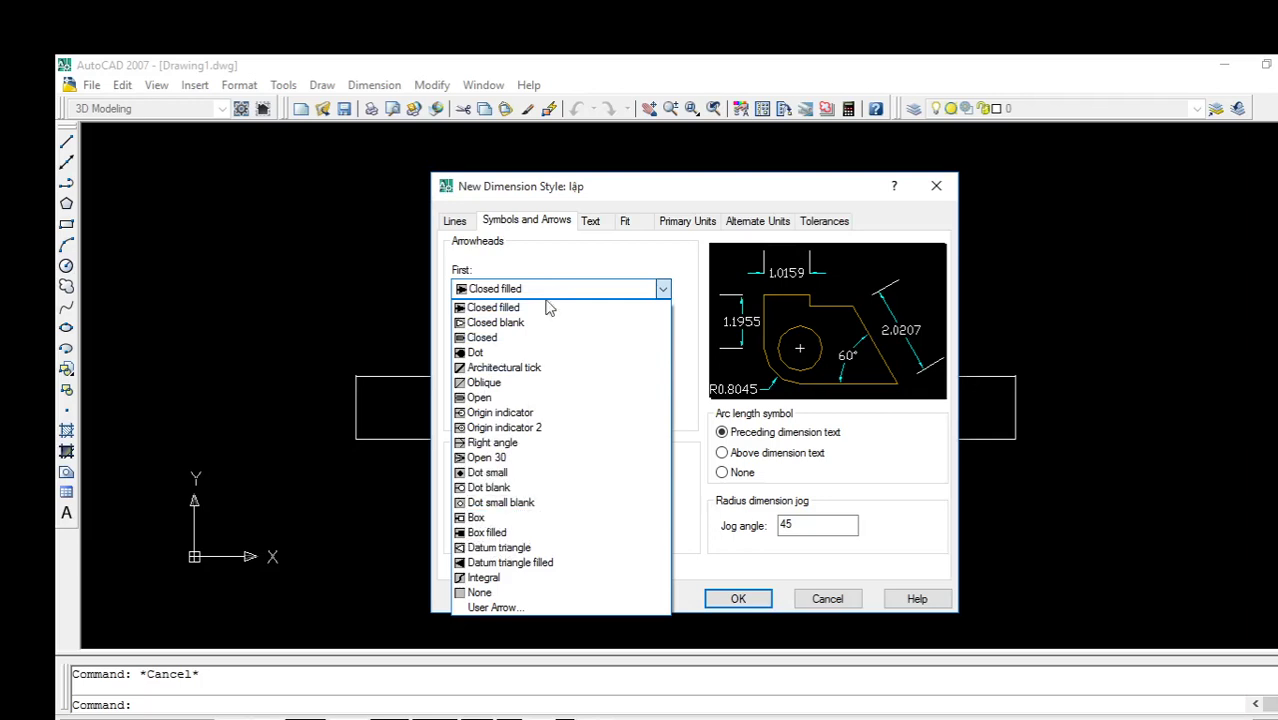
pyautogui.click(590, 236)
pyautogui.click(590, 222)
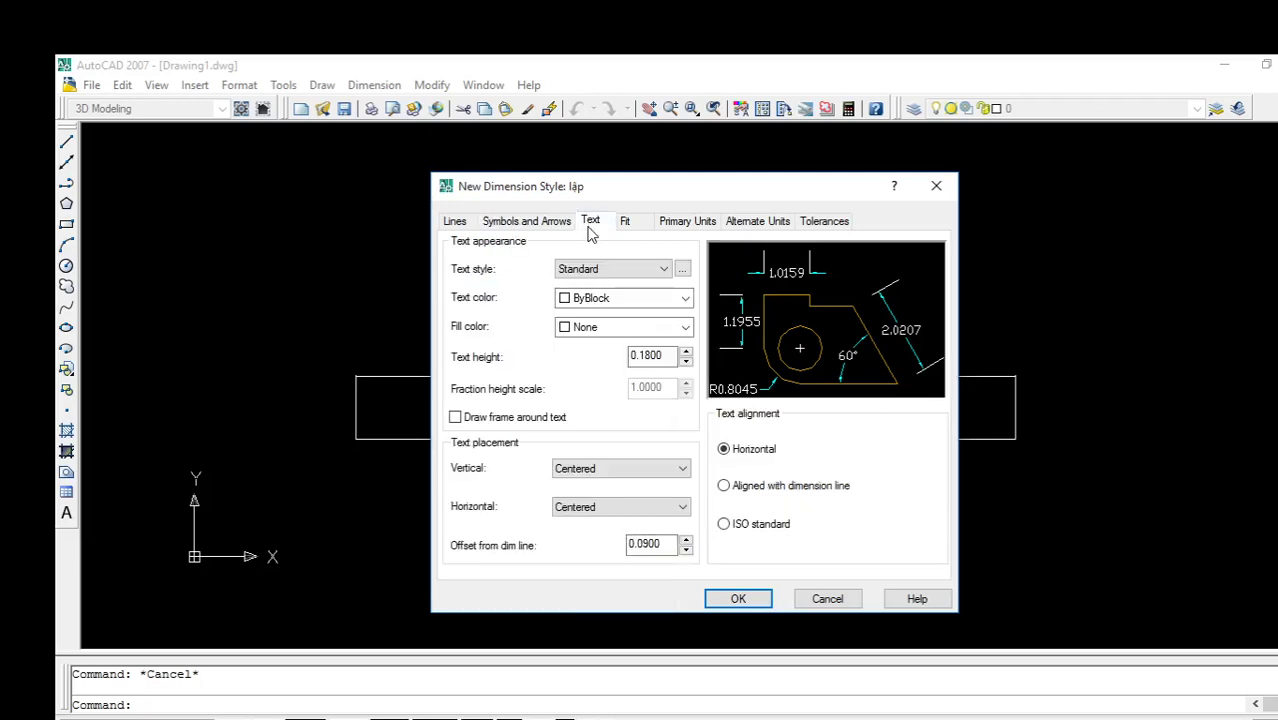
pyautogui.click(620, 268)
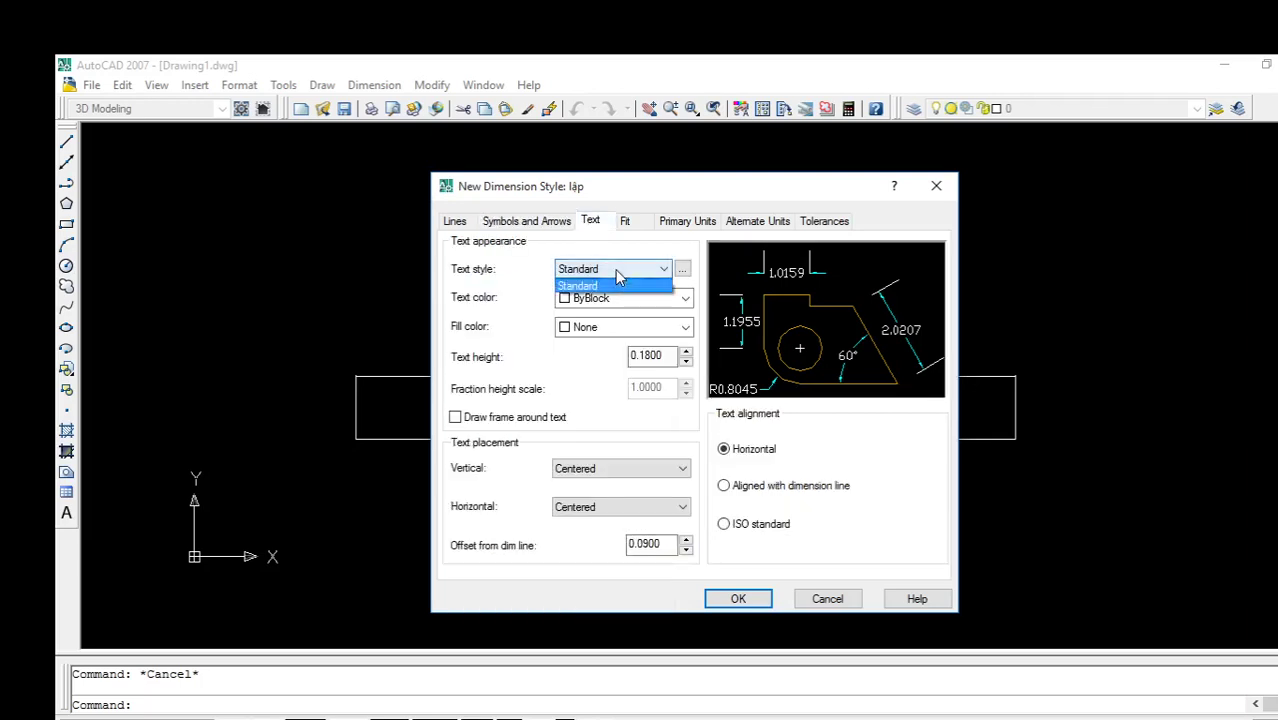
pyautogui.click(638, 298)
pyautogui.click(638, 298)
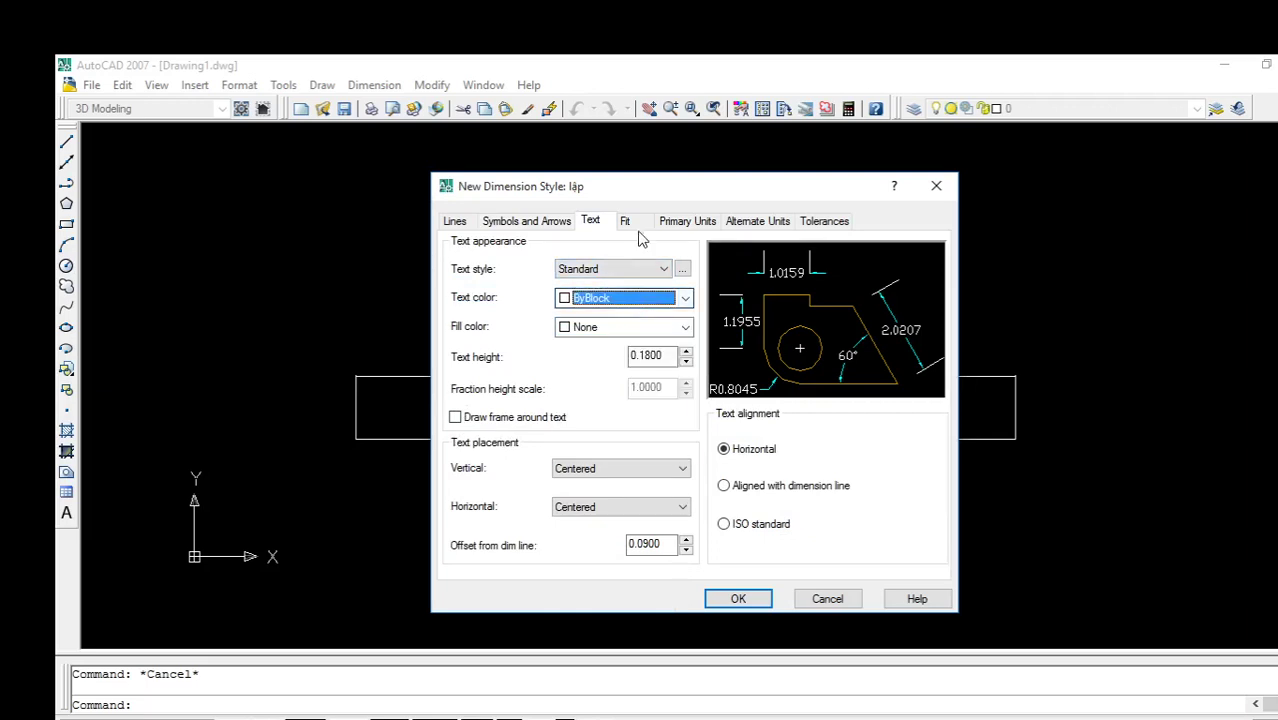
pyautogui.click(641, 228)
pyautogui.click(684, 225)
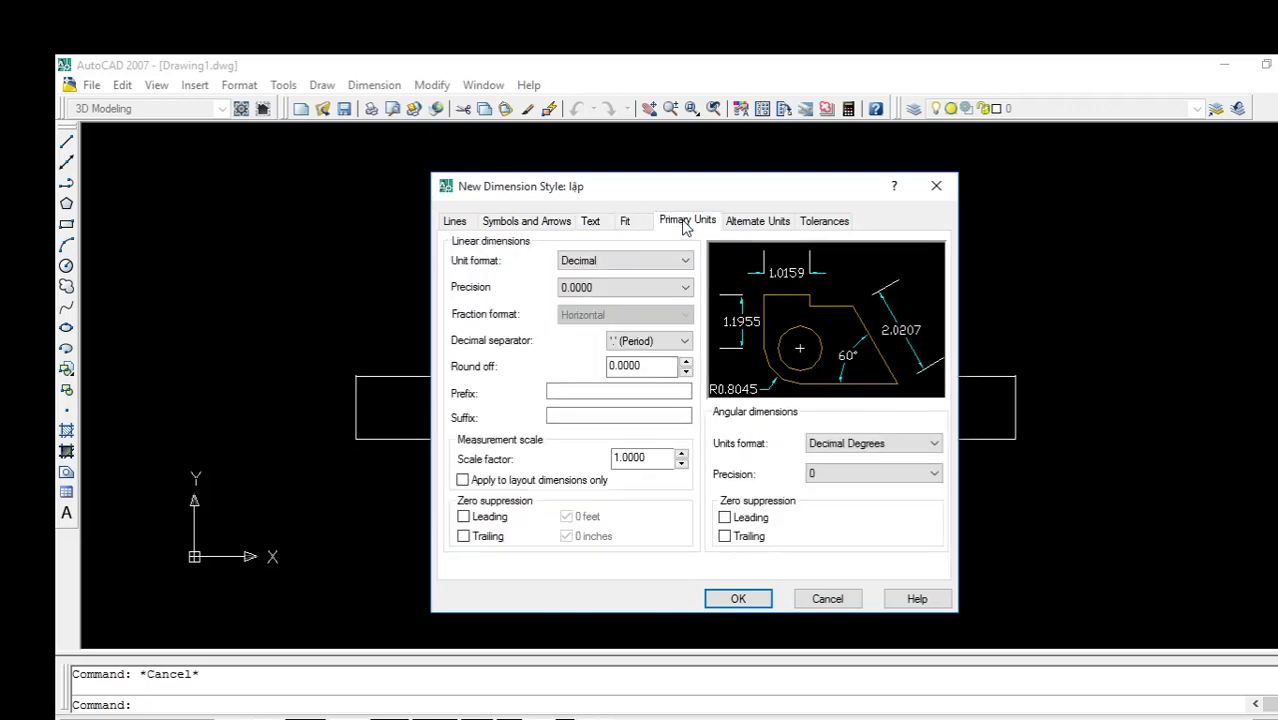
pyautogui.click(729, 224)
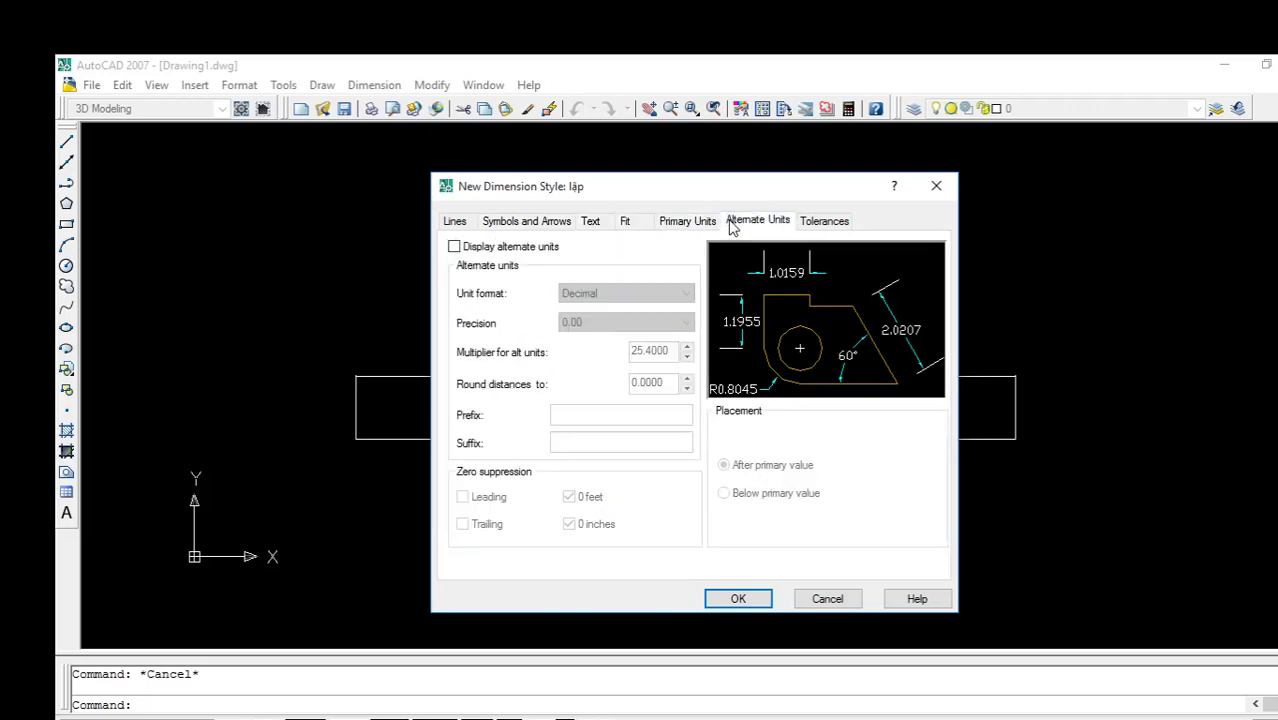
pyautogui.click(588, 224)
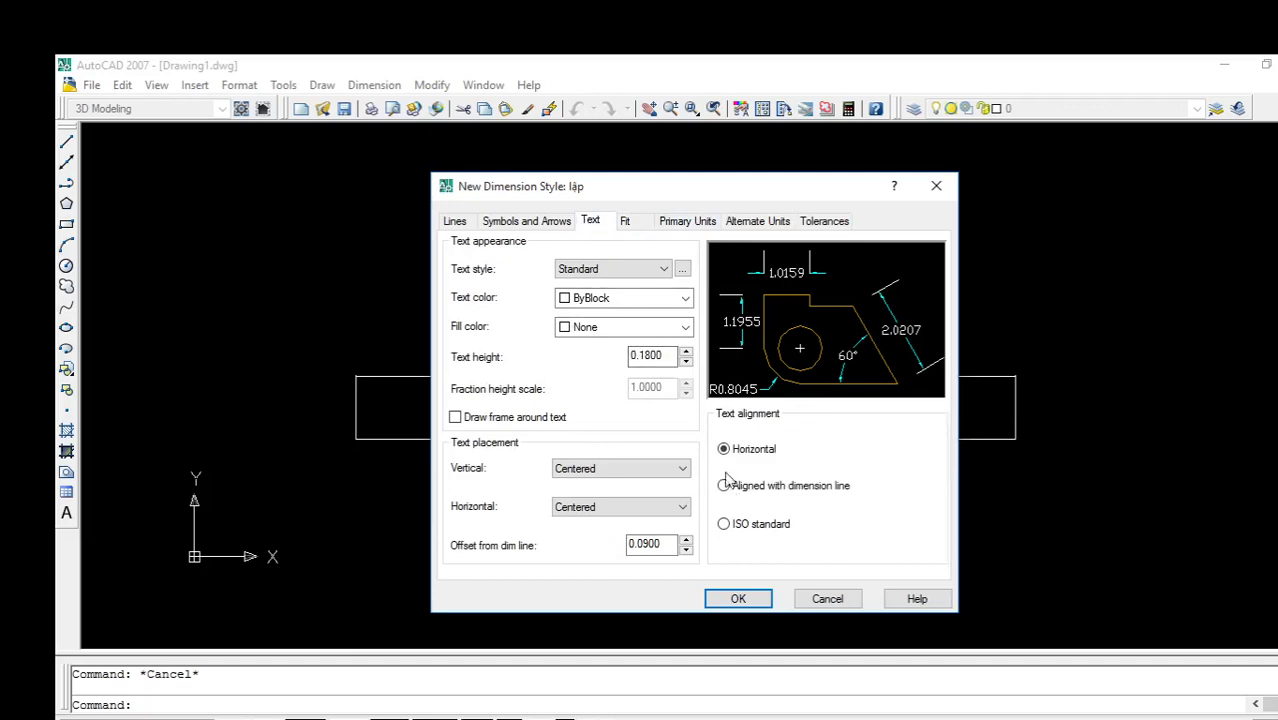
# - Align dimension text to ISO standard with text height 5
pyautogui.click(723, 524)
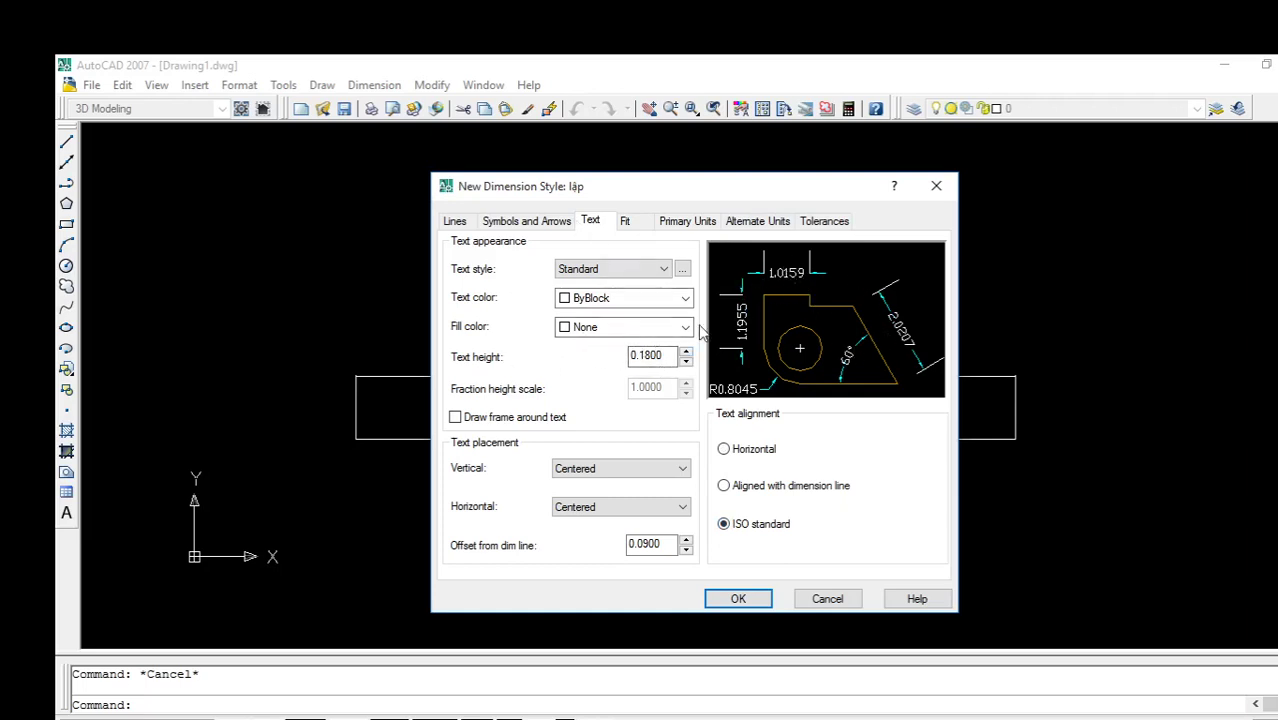
pyautogui.doubleClick(668, 356)
pyautogui.write('5')
pyautogui.click(626, 221)
# - Set linear dimension precision to 0.0 and save the lặp style
pyautogui.click(670, 224)
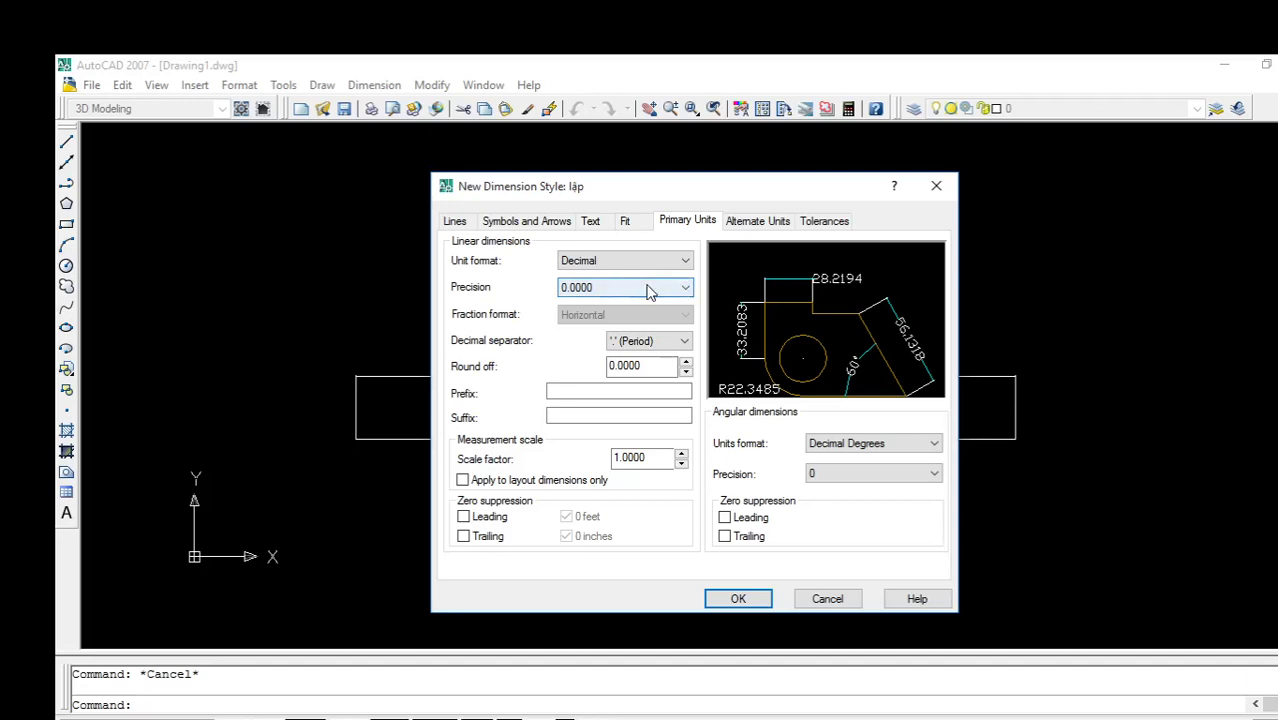
pyautogui.click(686, 292)
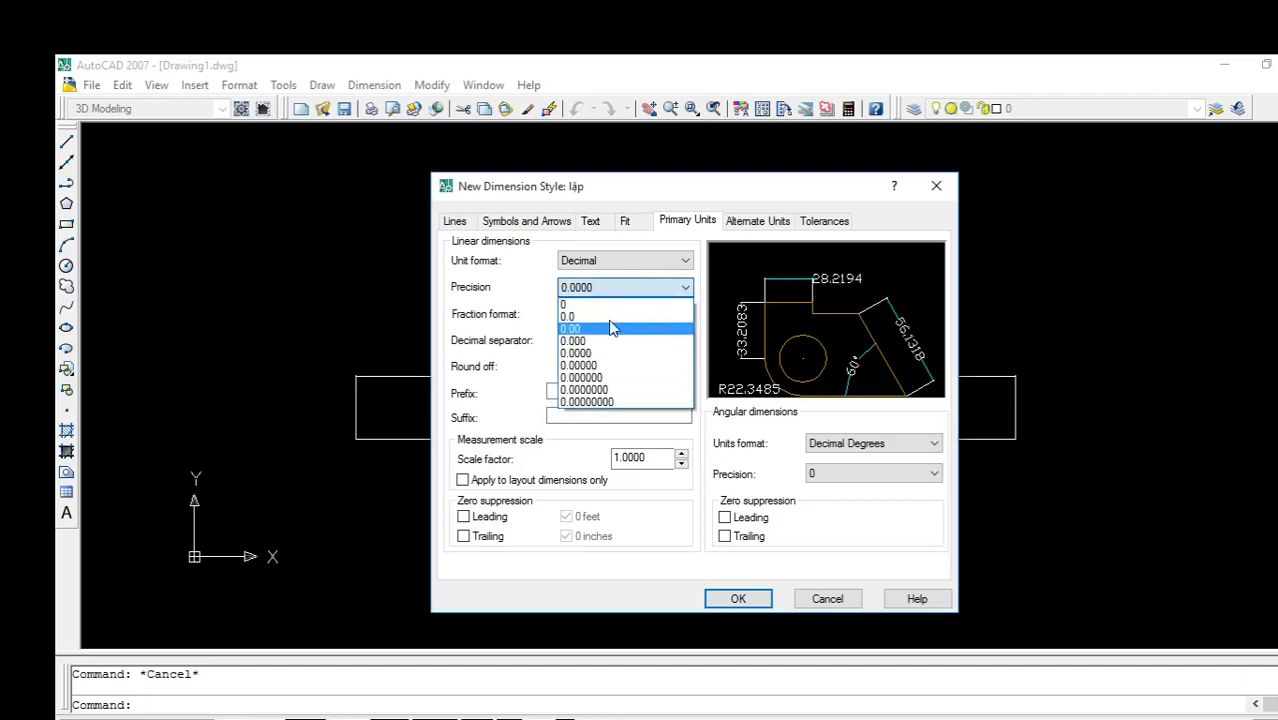
pyautogui.click(614, 318)
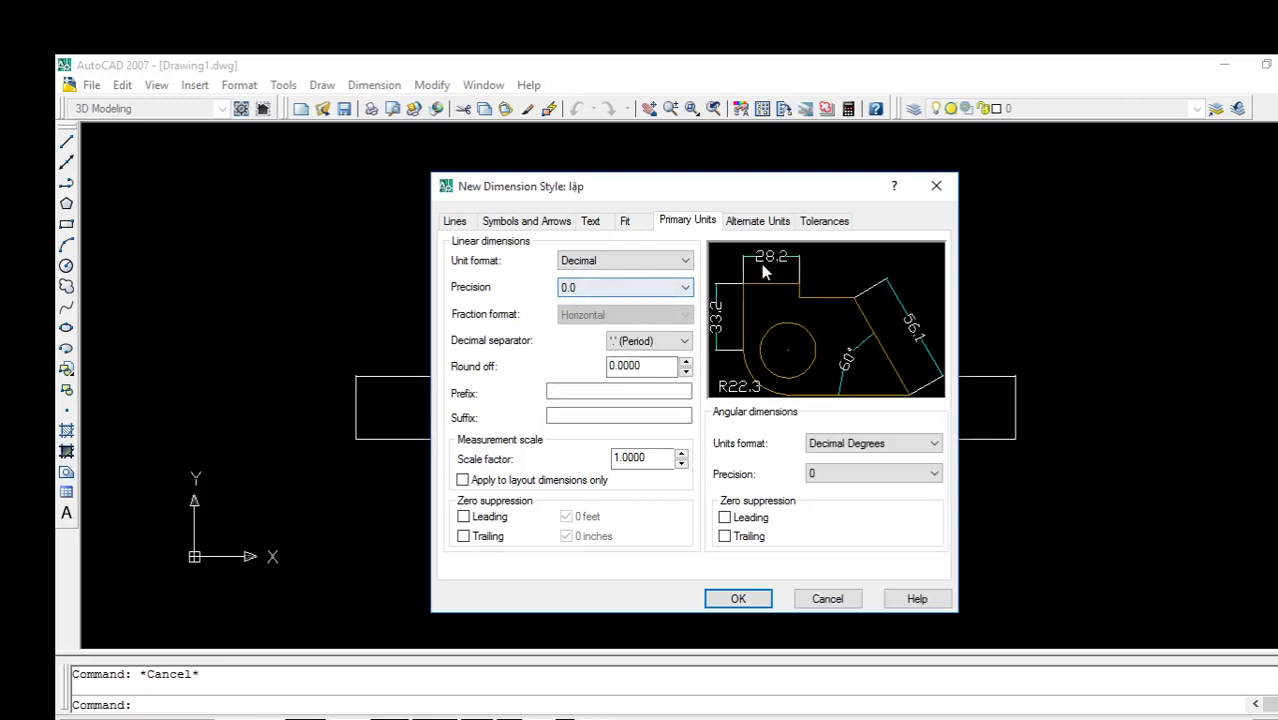
pyautogui.click(738, 598)
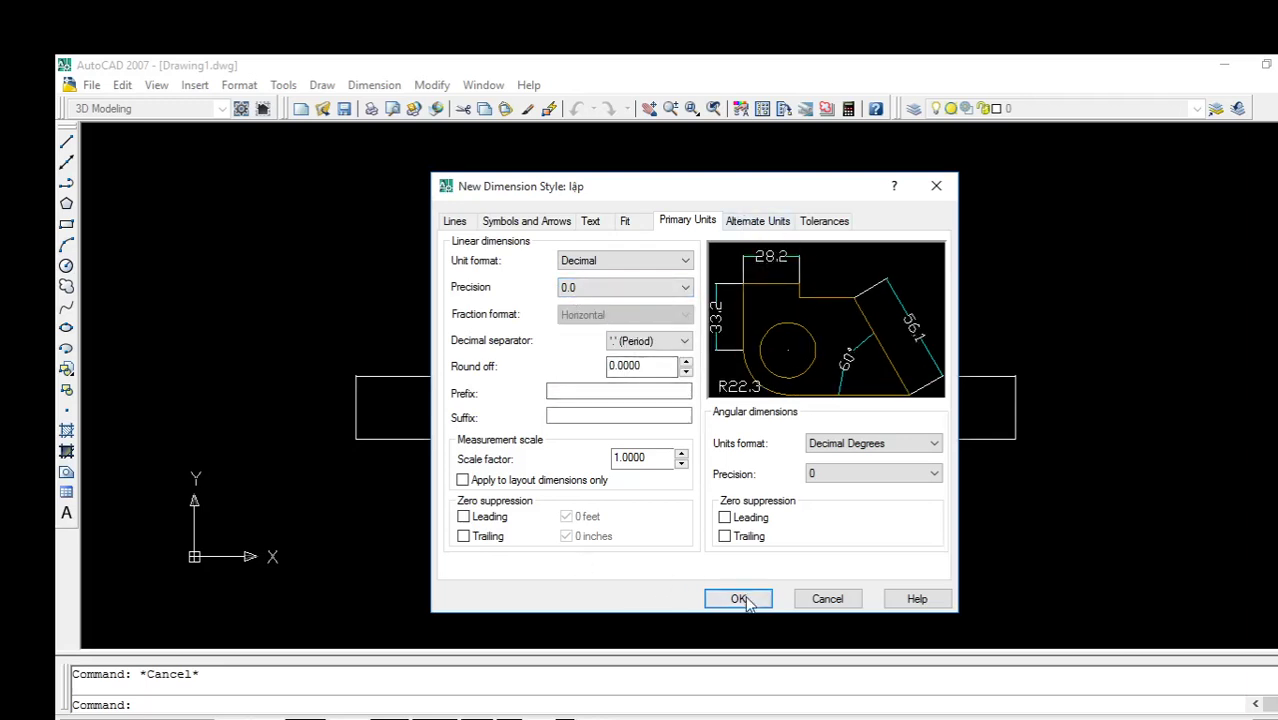
# - Close the Dimension Style Manager
pyautogui.click(808, 547)
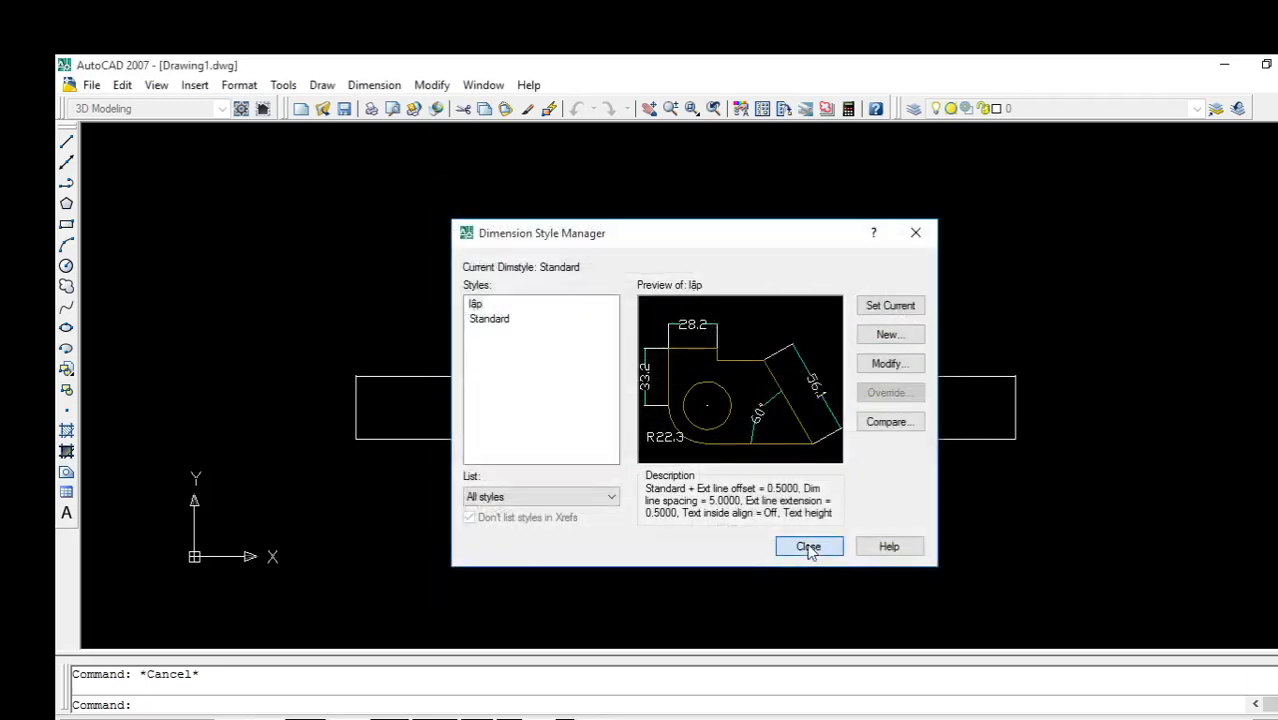
pyautogui.click(1070, 339)
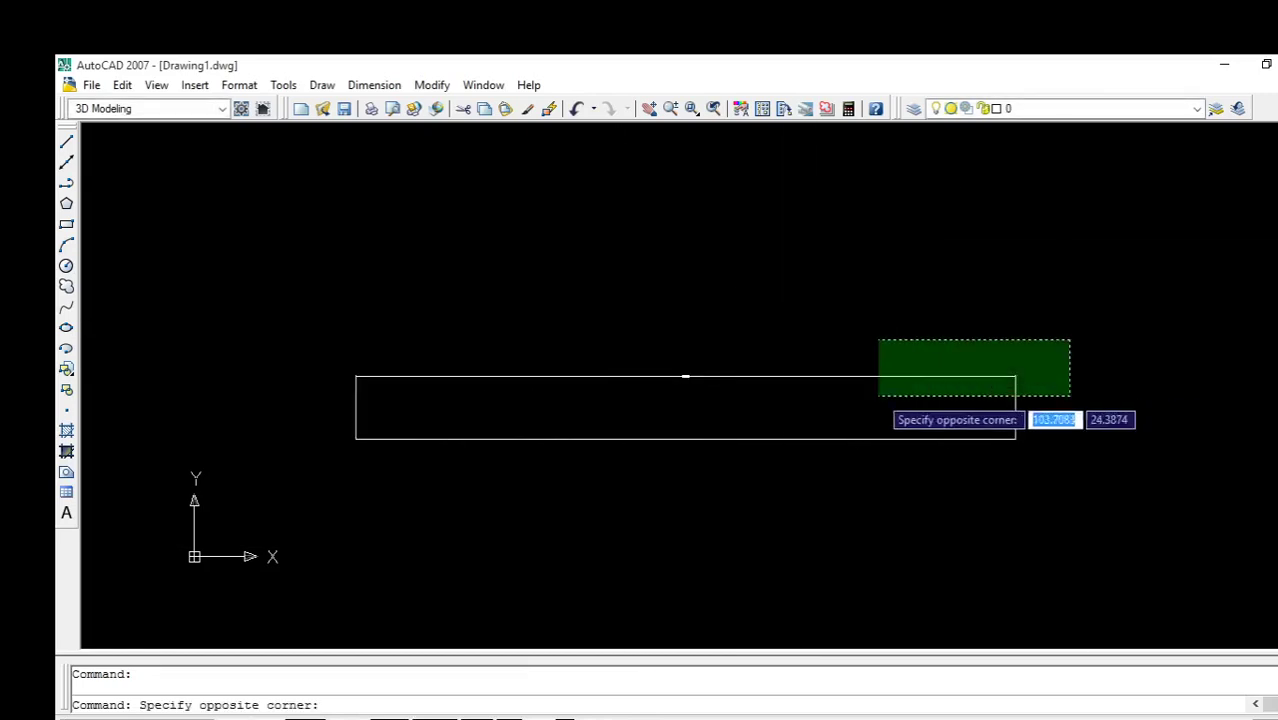
pyautogui.click(893, 194)
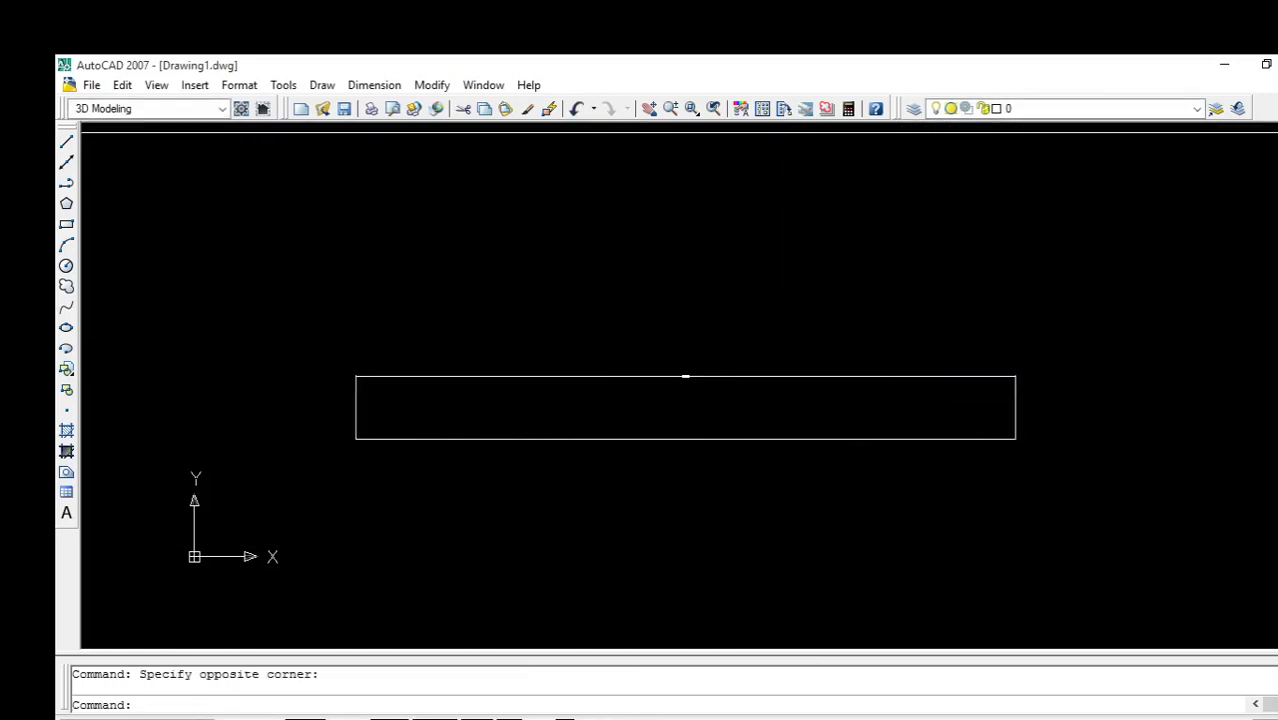
# - Show the Dimension toolbar from the ACAD toolbar list and dock it in the top row
pyautogui.rightClick(1270, 111)
pyautogui.moveTo(1228, 117)
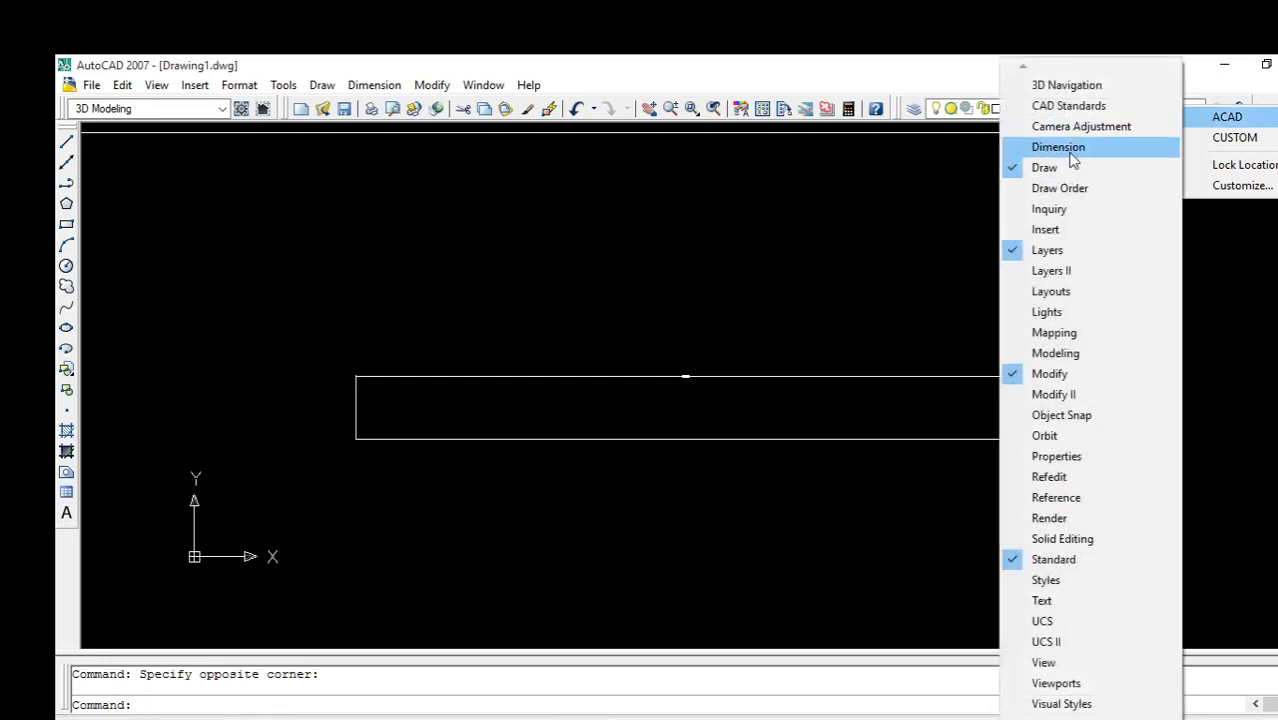
pyautogui.click(1071, 152)
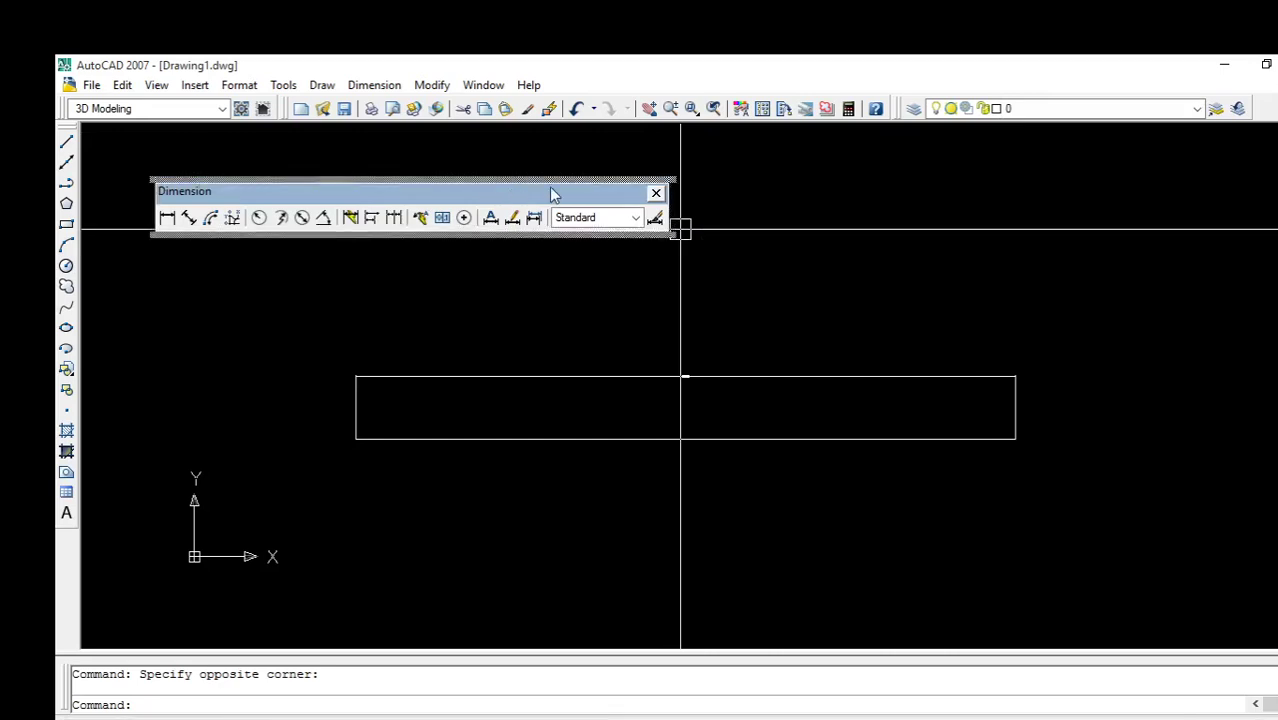
pyautogui.moveTo(549, 188); pyautogui.dragTo(588, 158)
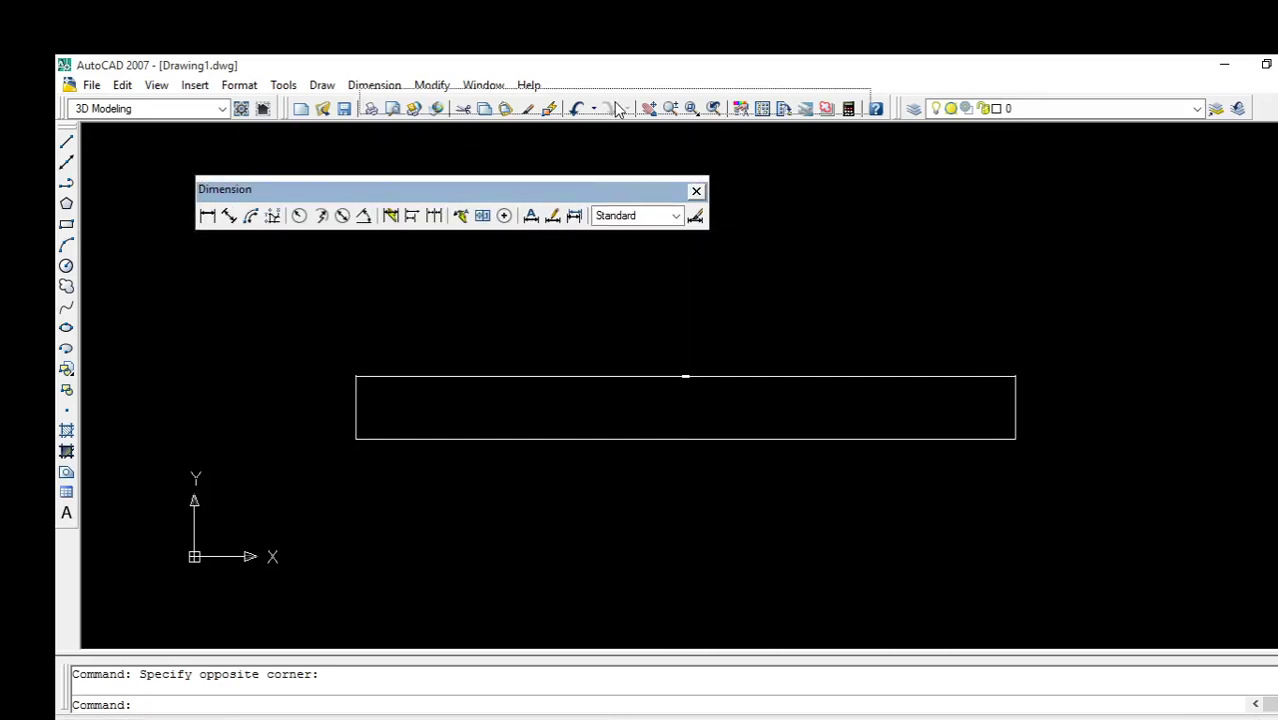
pyautogui.moveTo(588, 158); pyautogui.dragTo(615, 113)
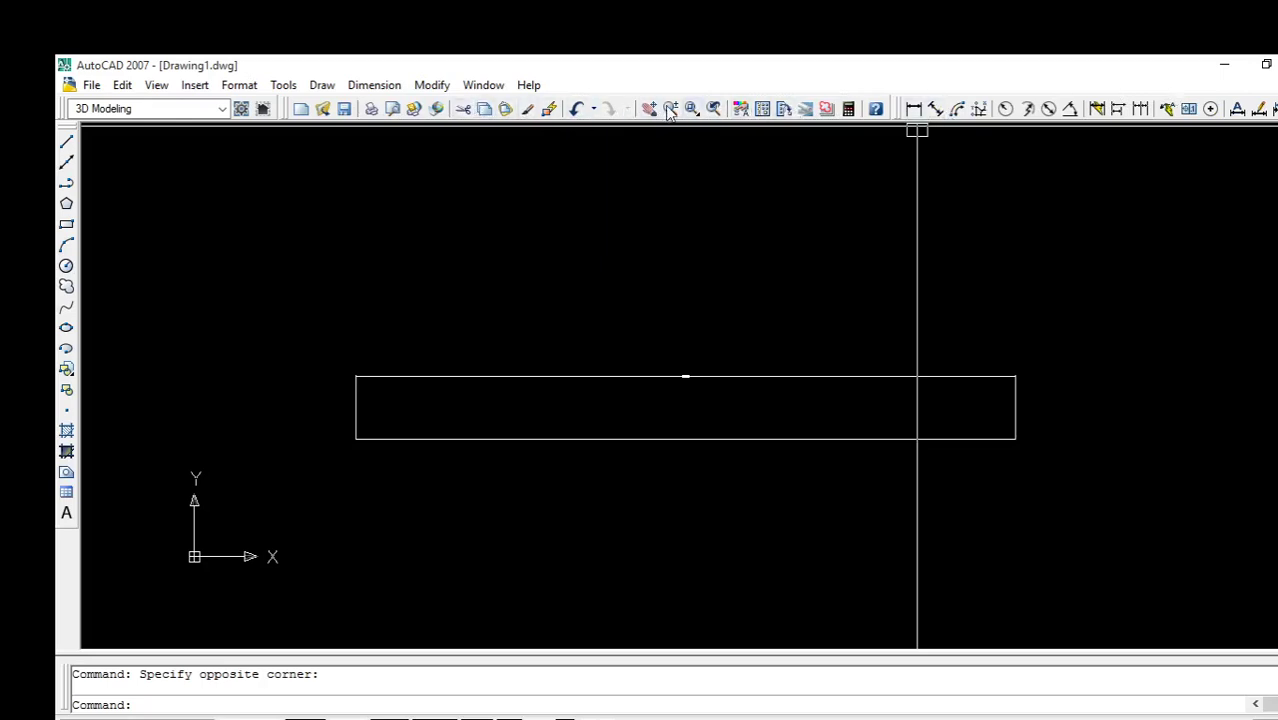
pyautogui.rightClick(613, 110)
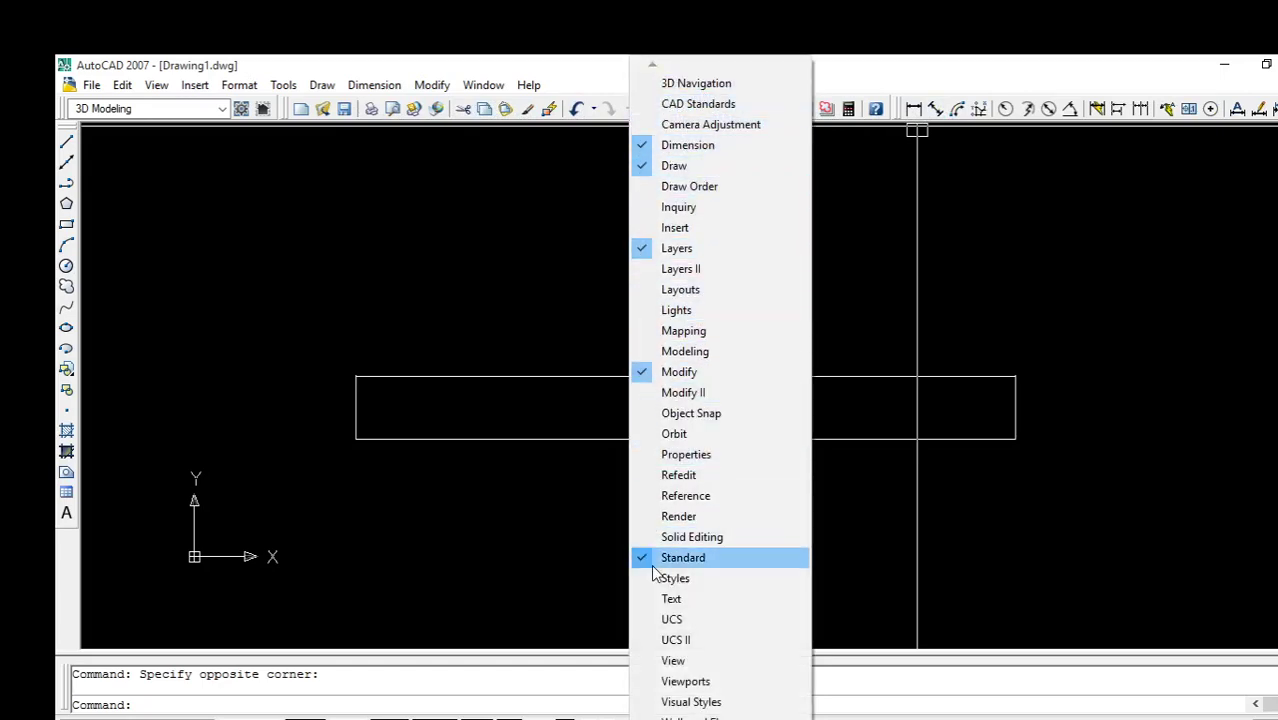
# - Toggle the Draw and Modify toolbars off and back on
pyautogui.click(641, 167)
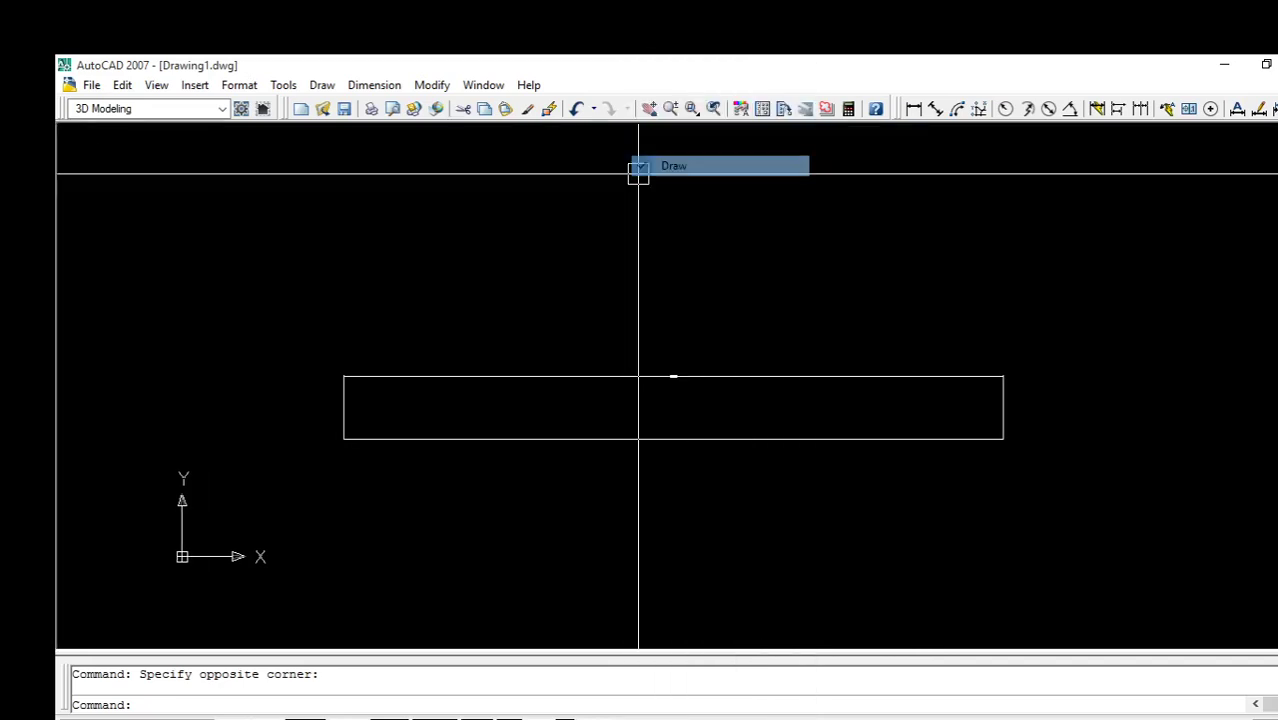
pyautogui.rightClick(616, 108)
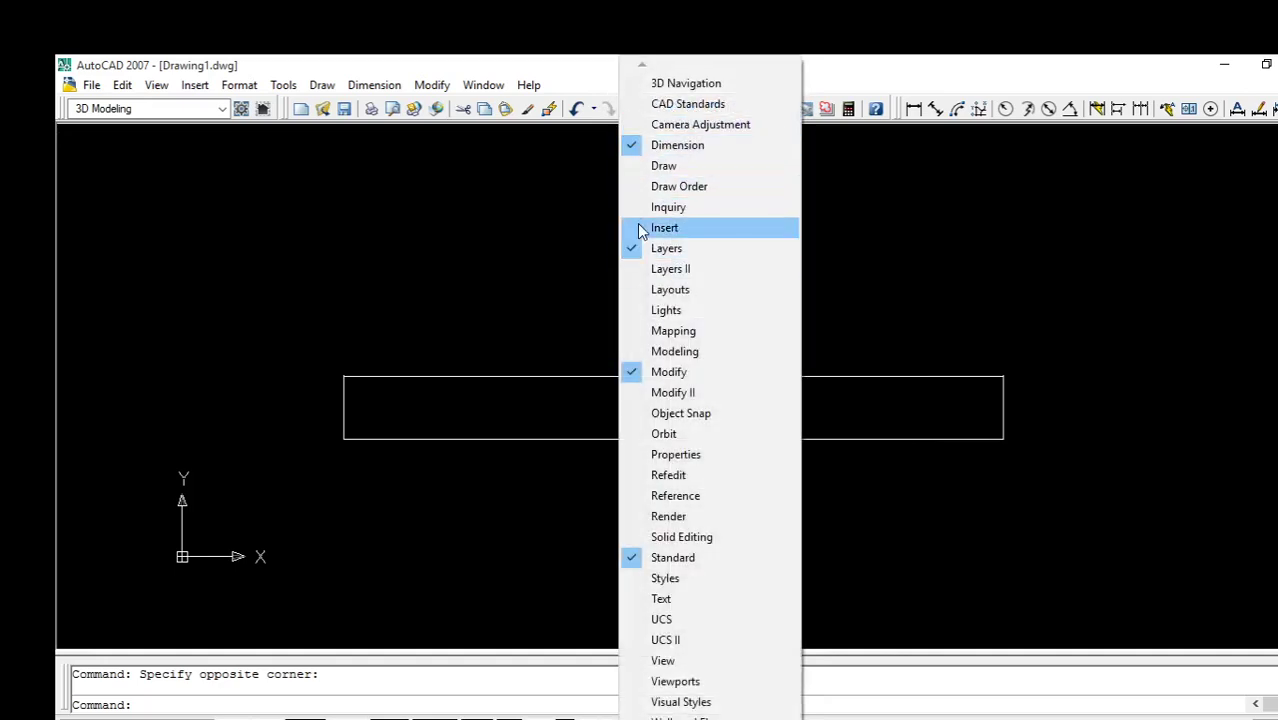
pyautogui.click(643, 165)
pyautogui.rightClick(633, 110)
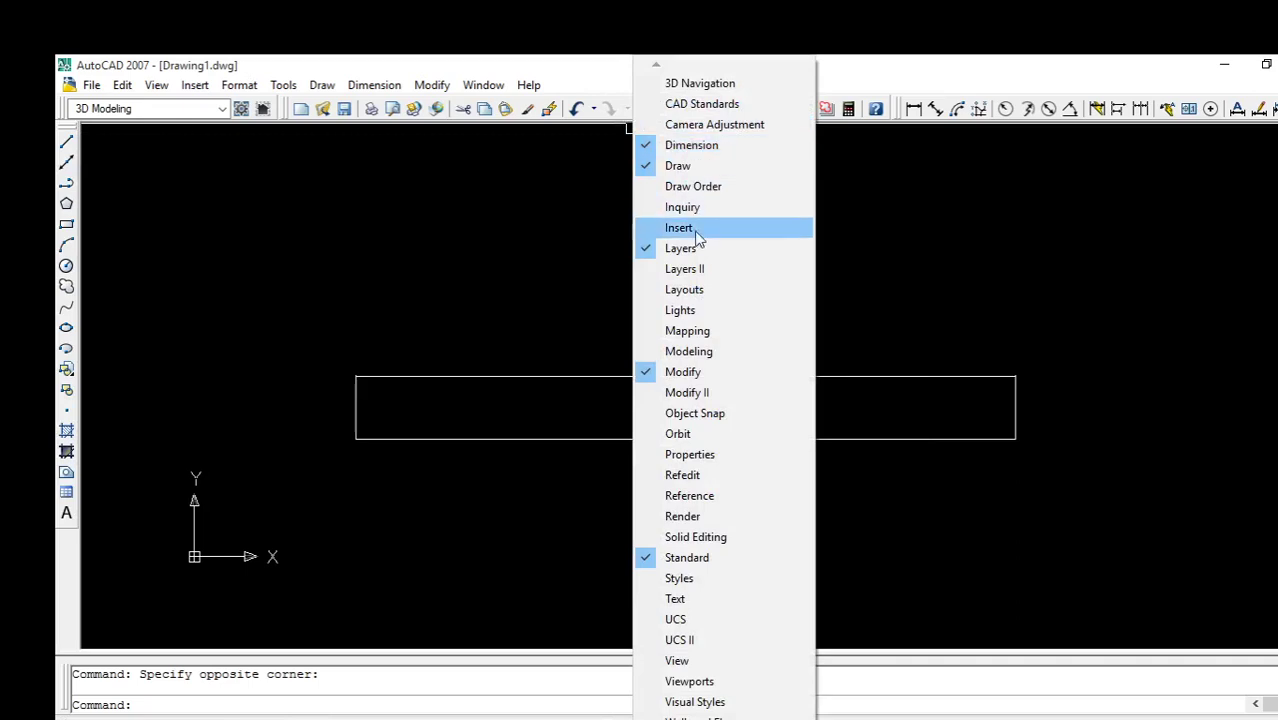
pyautogui.click(648, 376)
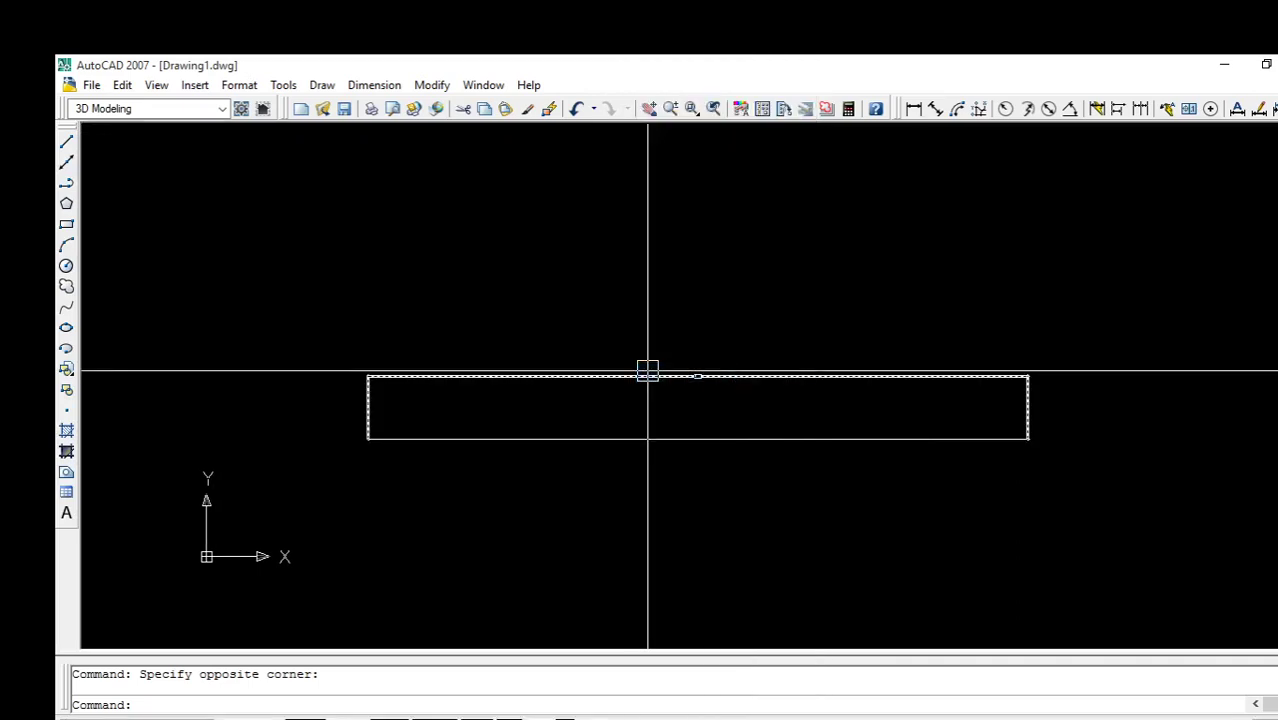
pyautogui.rightClick(571, 112)
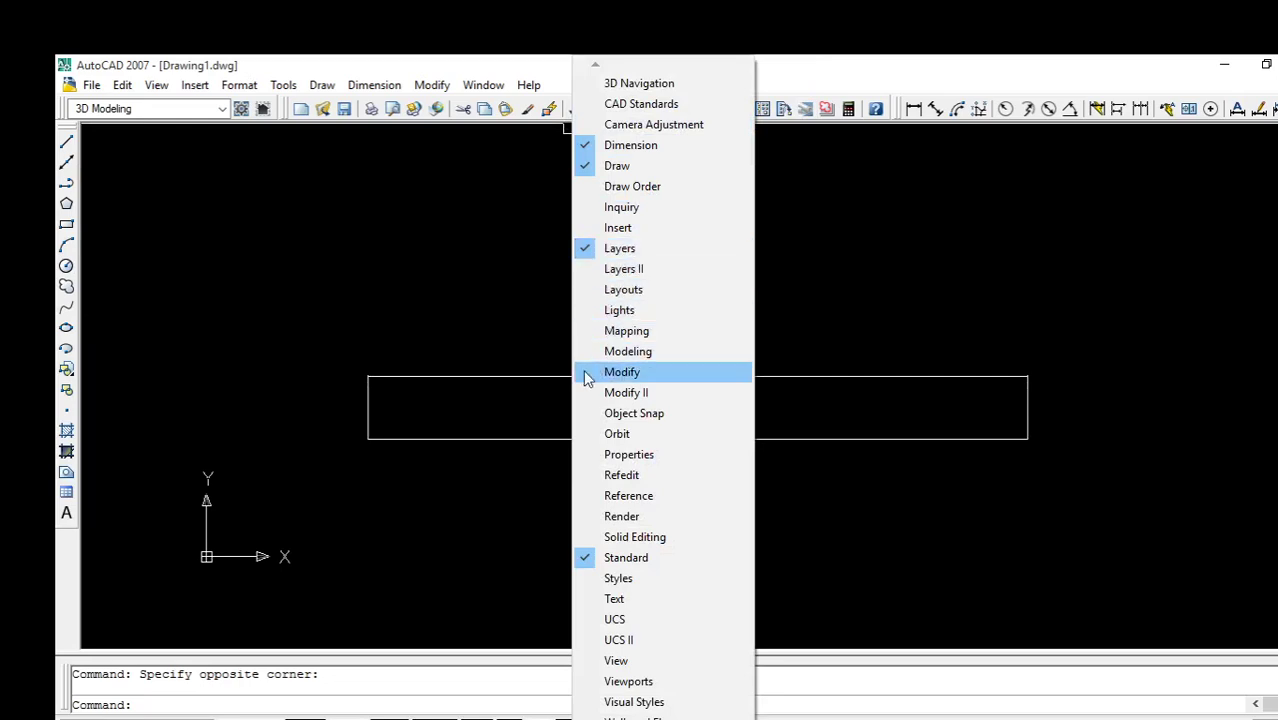
pyautogui.click(620, 372)
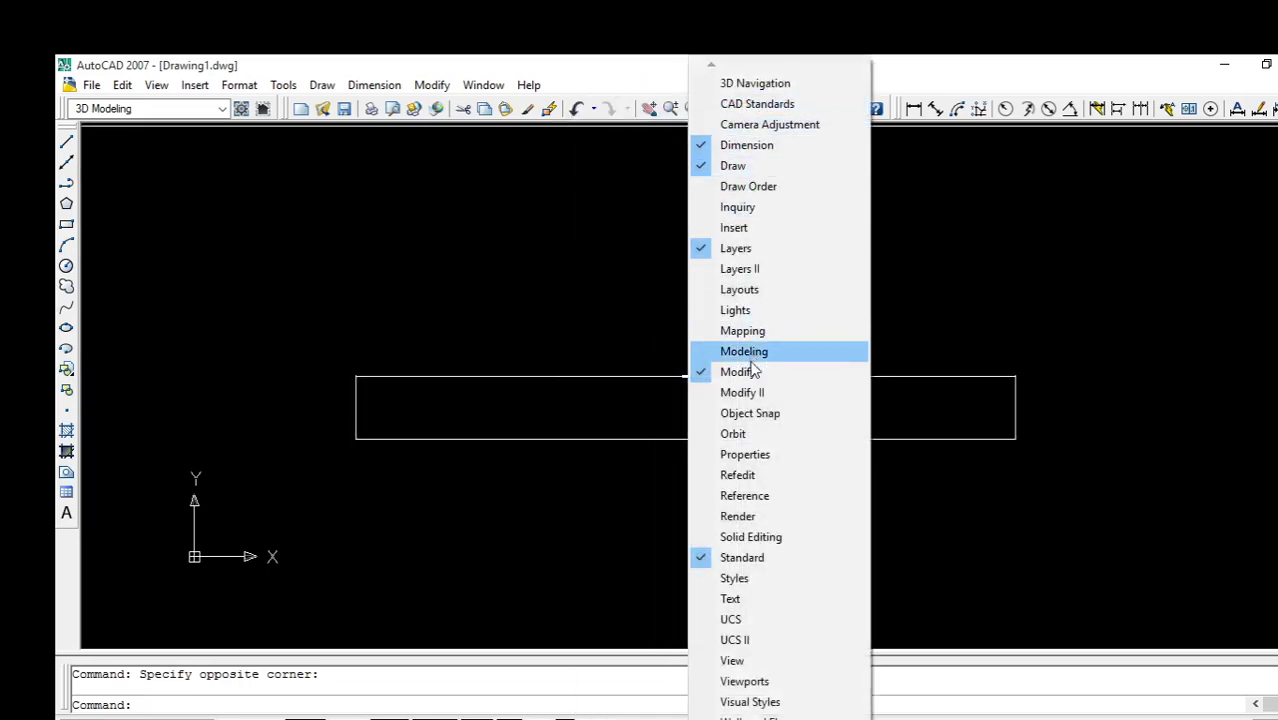
# - Hide the Standard toolbar and dock the Dimension and Layers toolbars side by side
pyautogui.click(710, 557)
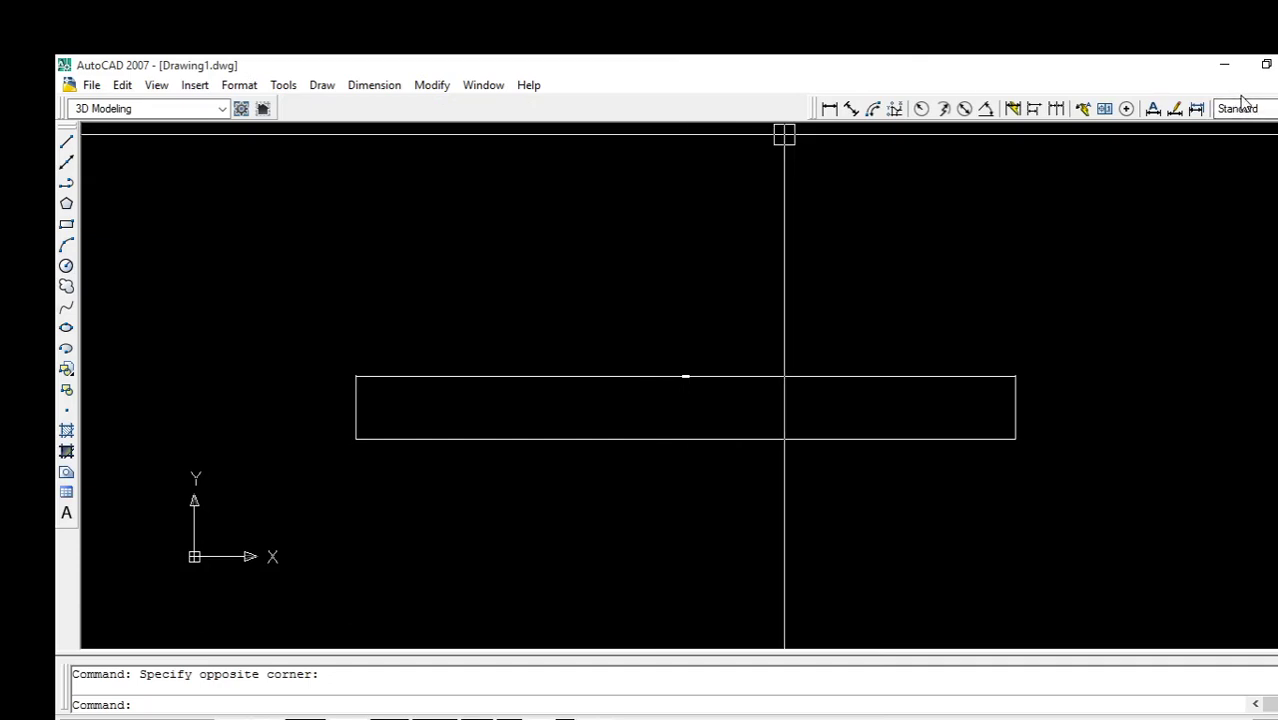
pyautogui.moveTo(814, 110); pyautogui.dragTo(808, 116)
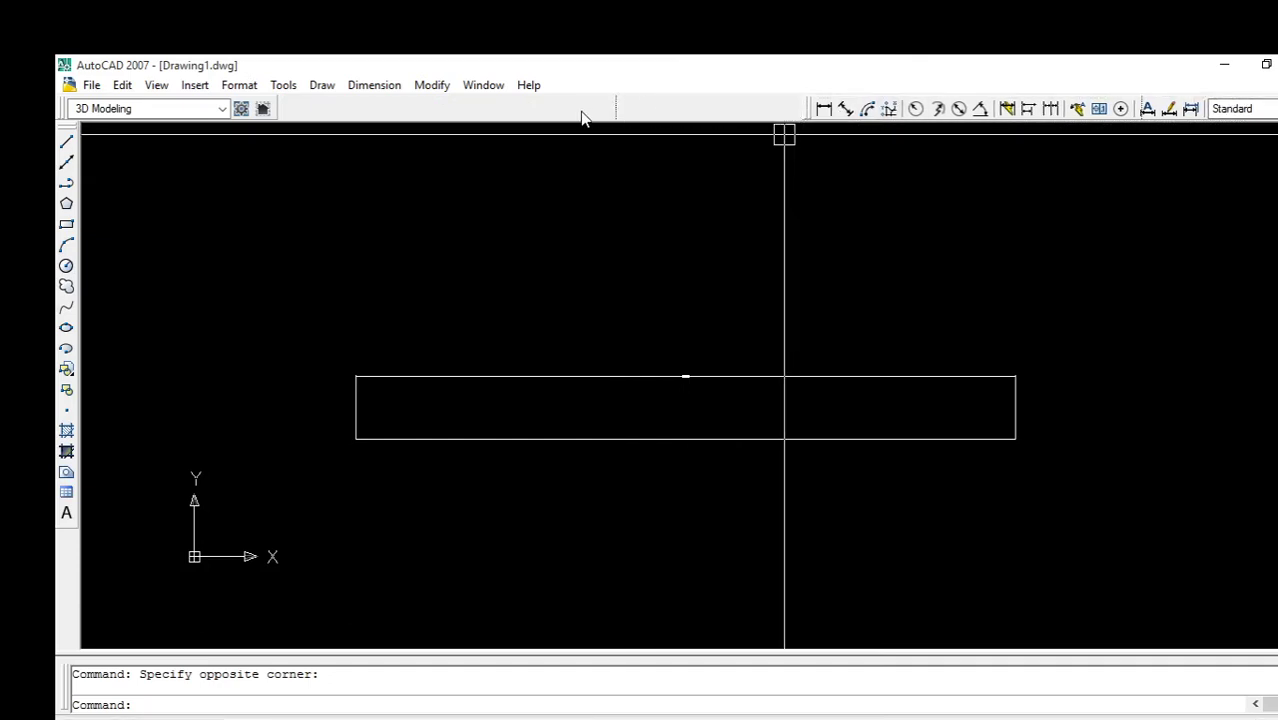
pyautogui.moveTo(585, 118); pyautogui.dragTo(590, 110)
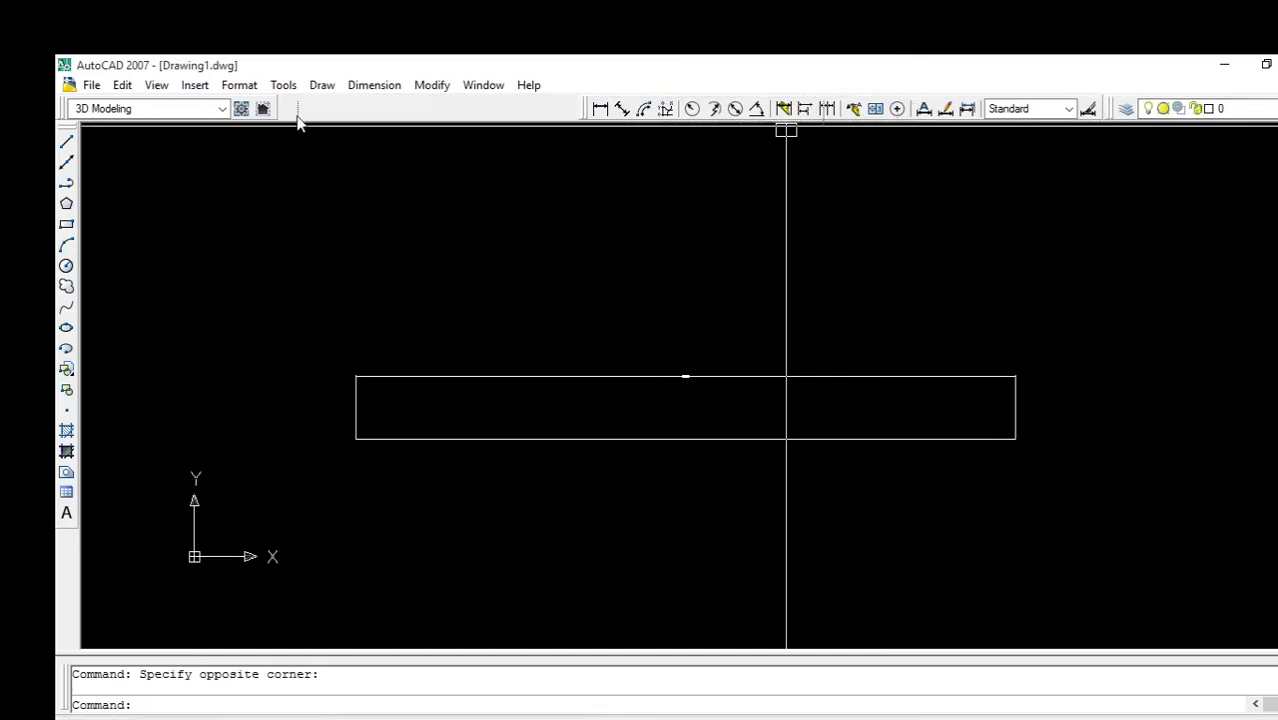
pyautogui.moveTo(297, 120); pyautogui.dragTo(350, 107)
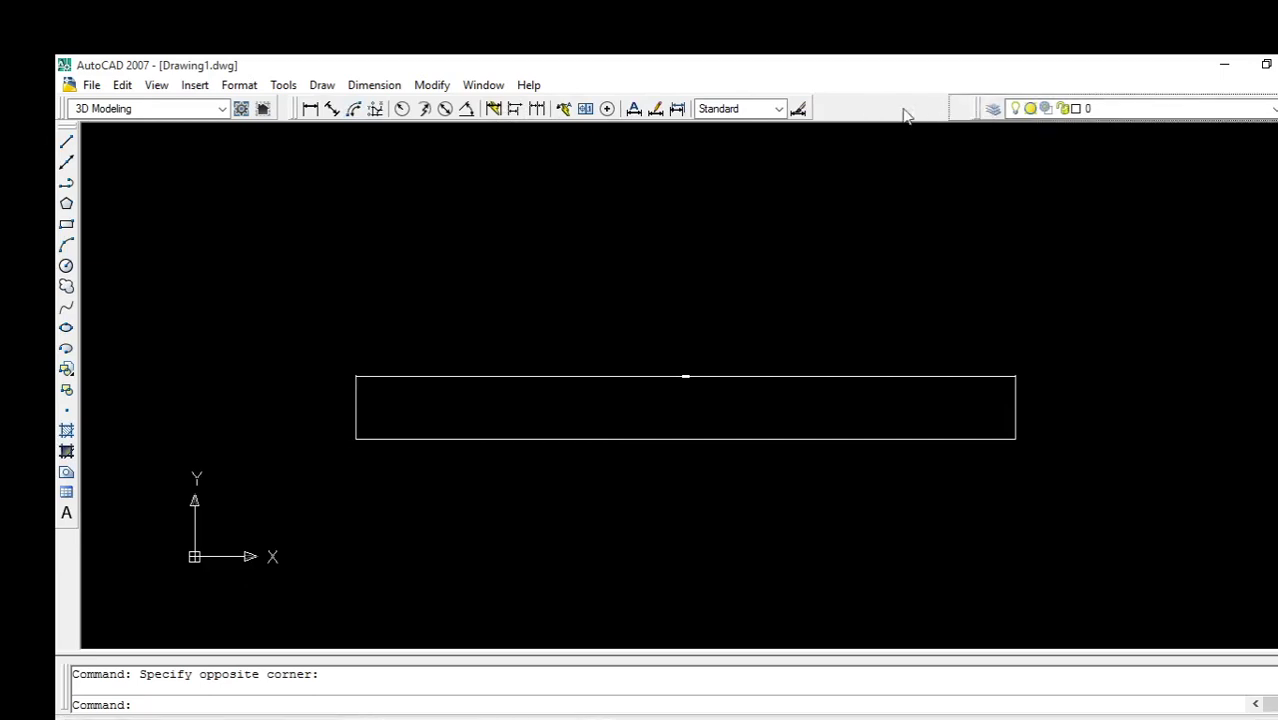
pyautogui.moveTo(979, 112); pyautogui.dragTo(866, 114)
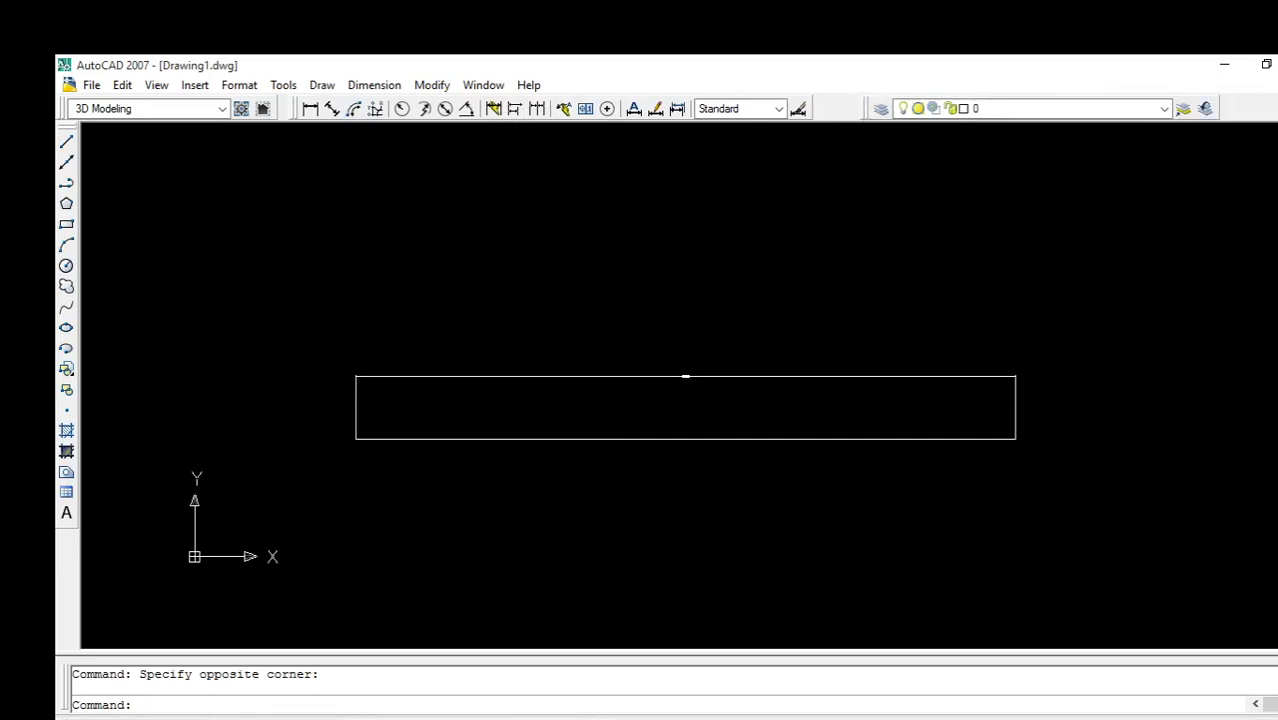
pyautogui.click(774, 110)
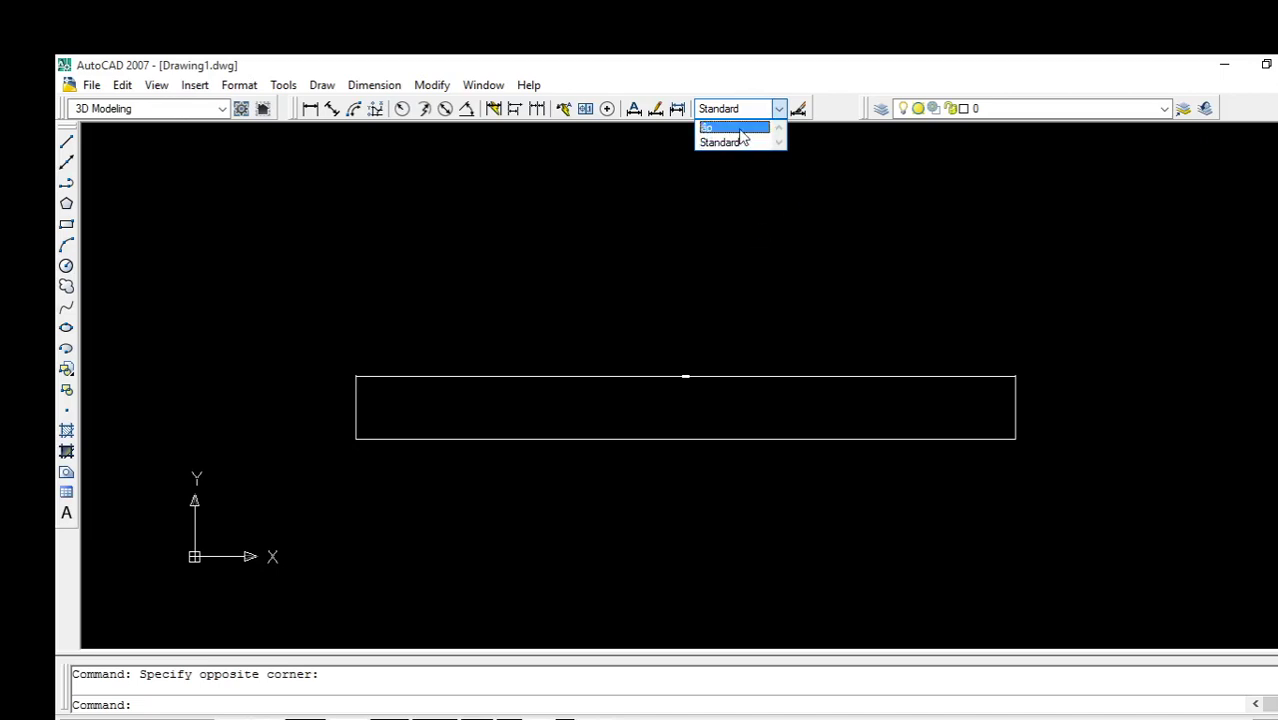
# - Select the 100-unit dimension with a crossing window and switch it to the lặp style
pyautogui.click(743, 135)
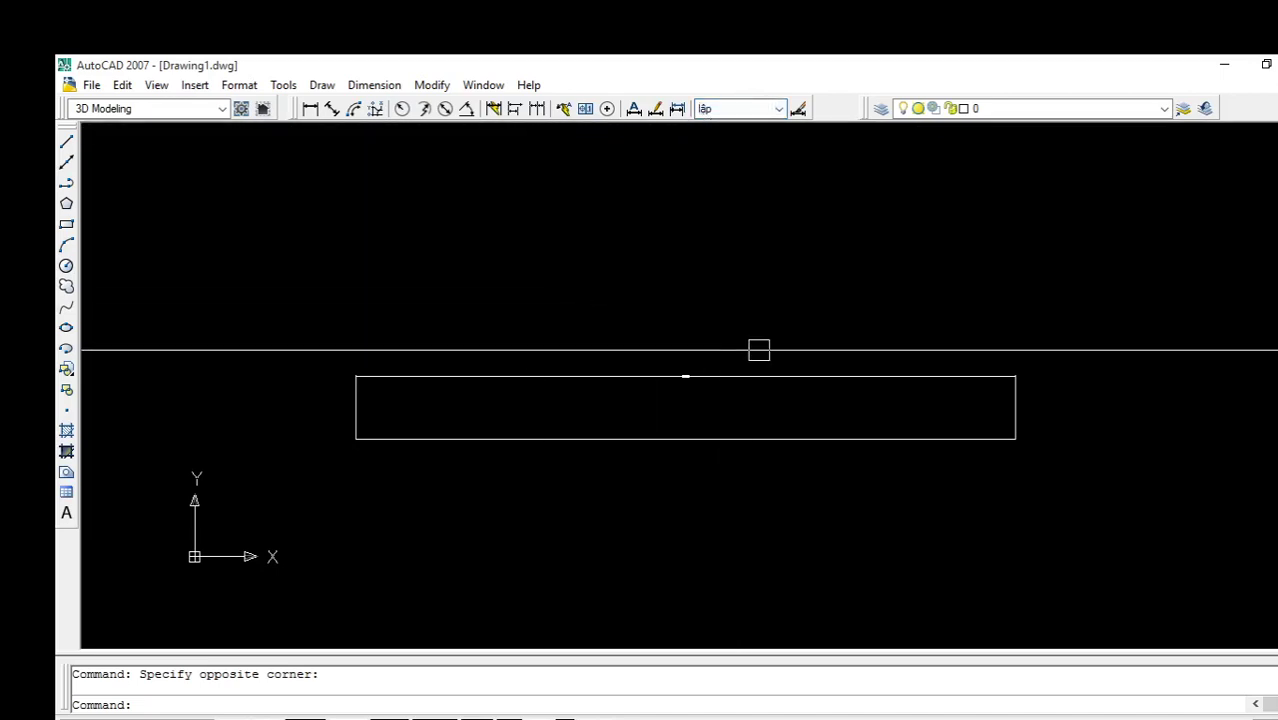
pyautogui.click(654, 376)
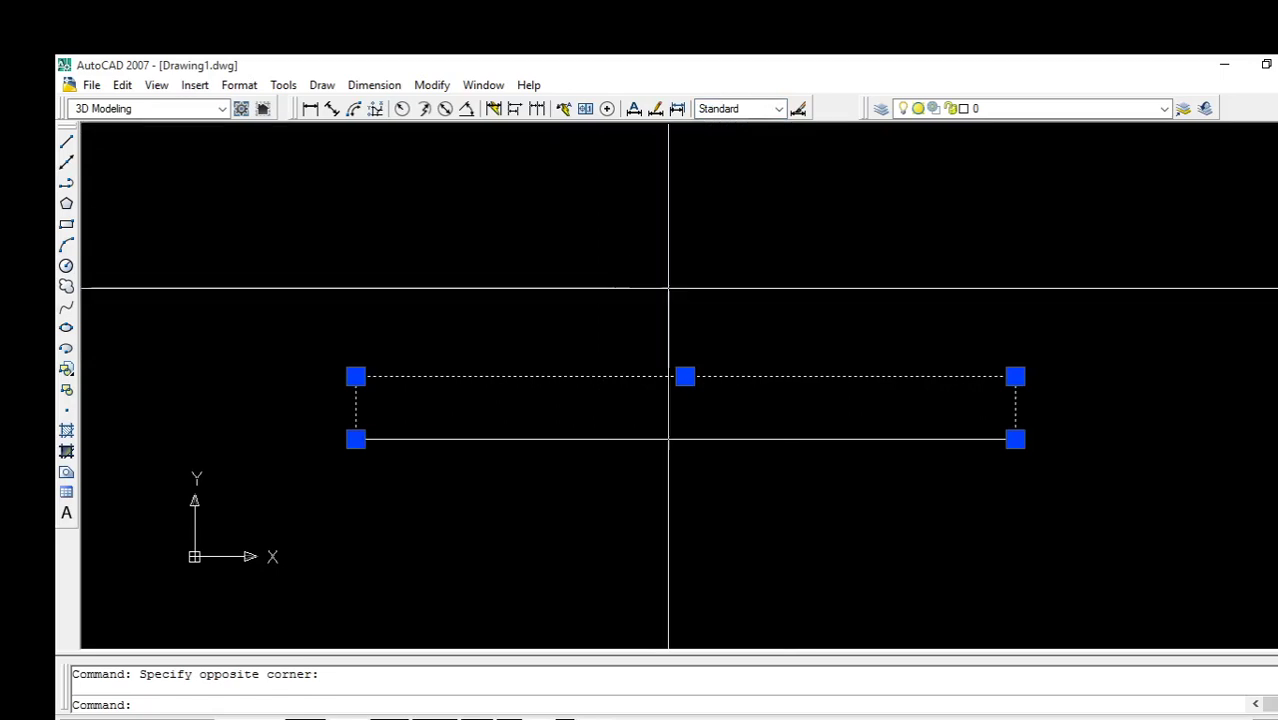
pyautogui.press('Escape')
pyautogui.click(757, 268)
pyautogui.click(599, 386)
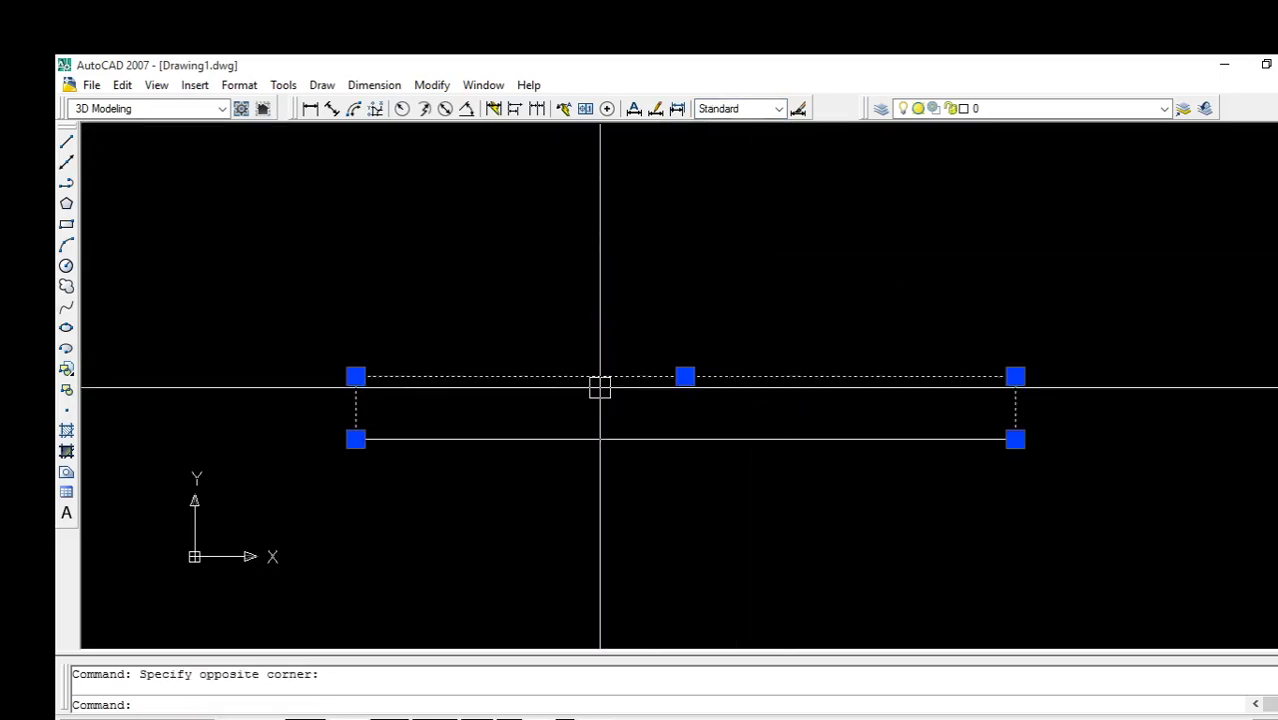
pyautogui.click(717, 108)
pyautogui.click(717, 128)
pyautogui.press('Escape')
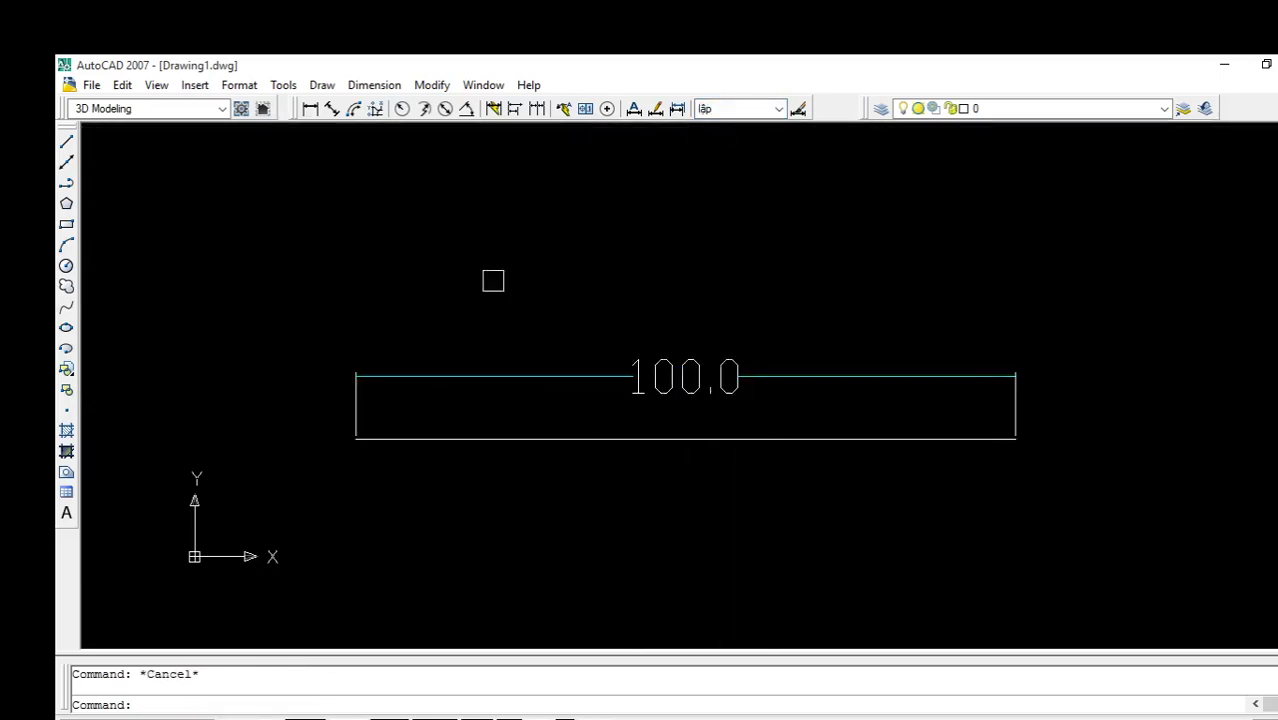
pyautogui.scroll(-2, 685, 395)
pyautogui.scroll(4, 680, 380)
pyautogui.scroll(-3, 640, 366)
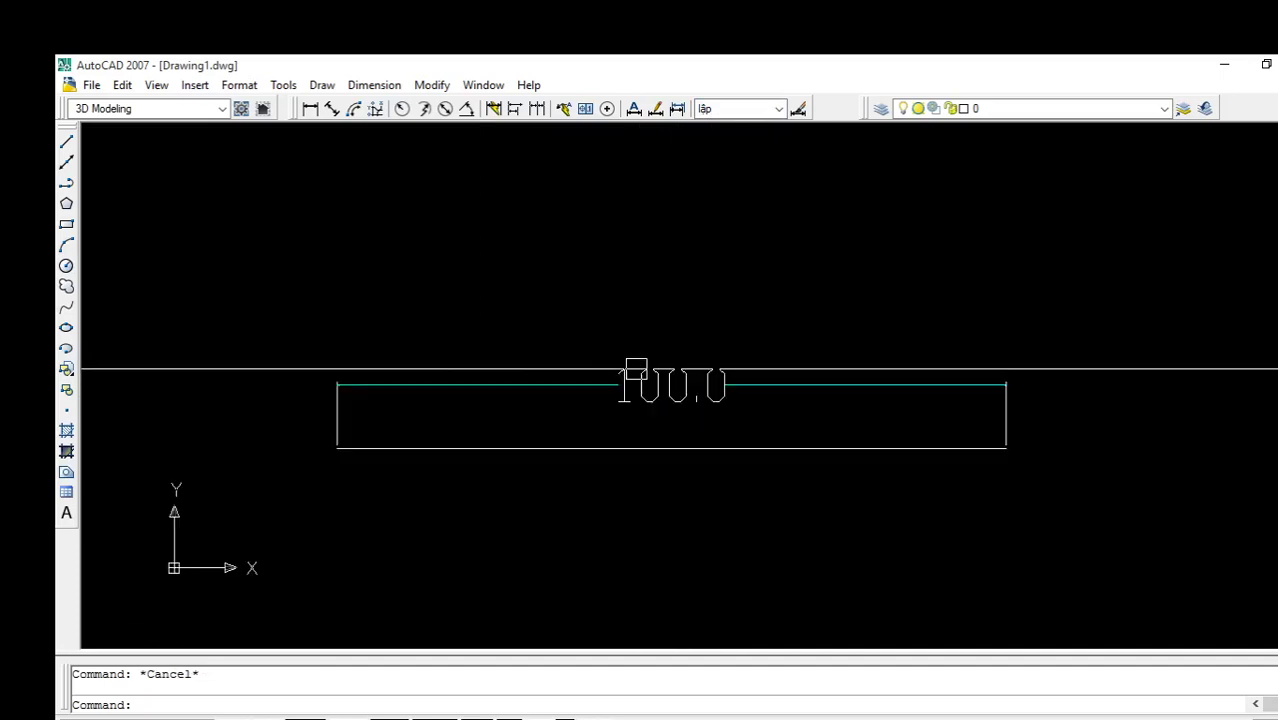
pyautogui.scroll(2, 900, 385)
pyautogui.scroll(3, 713, 416)
pyautogui.scroll(-3, 670, 360)
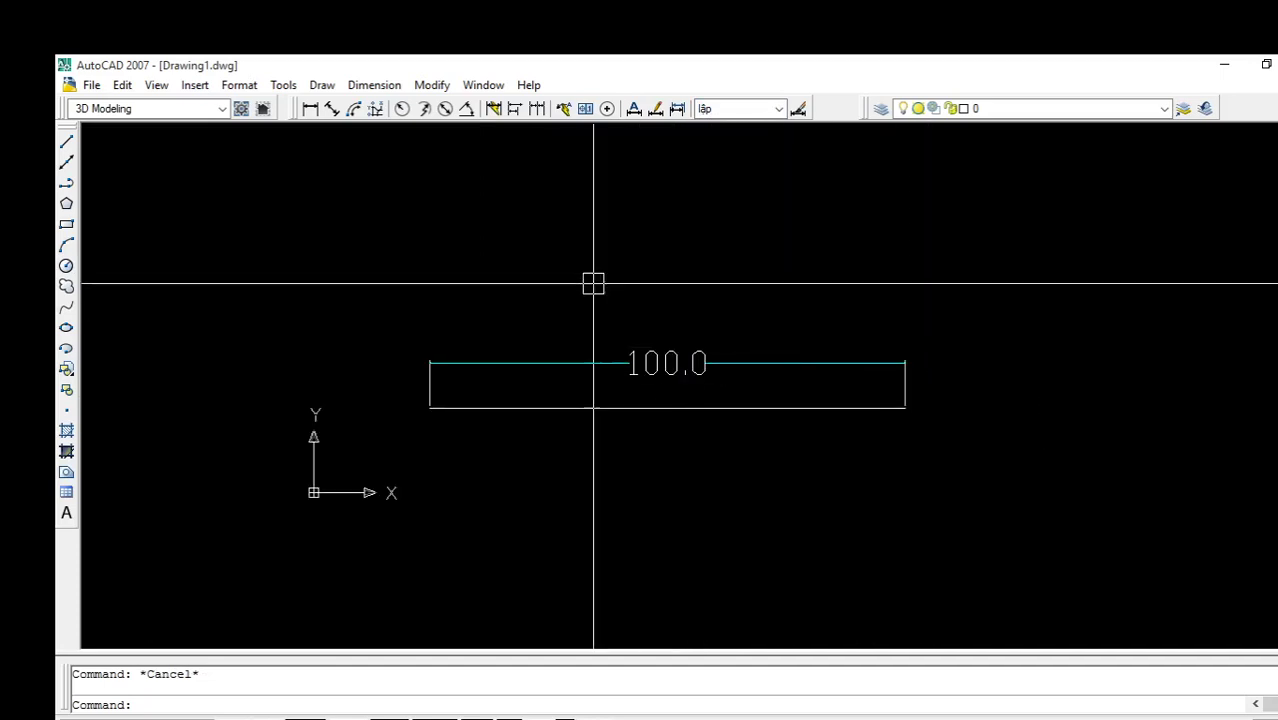
# - Modify the lặp style to text height 3 with Closed filled arrowheads of size 5
pyautogui.click(226, 90)
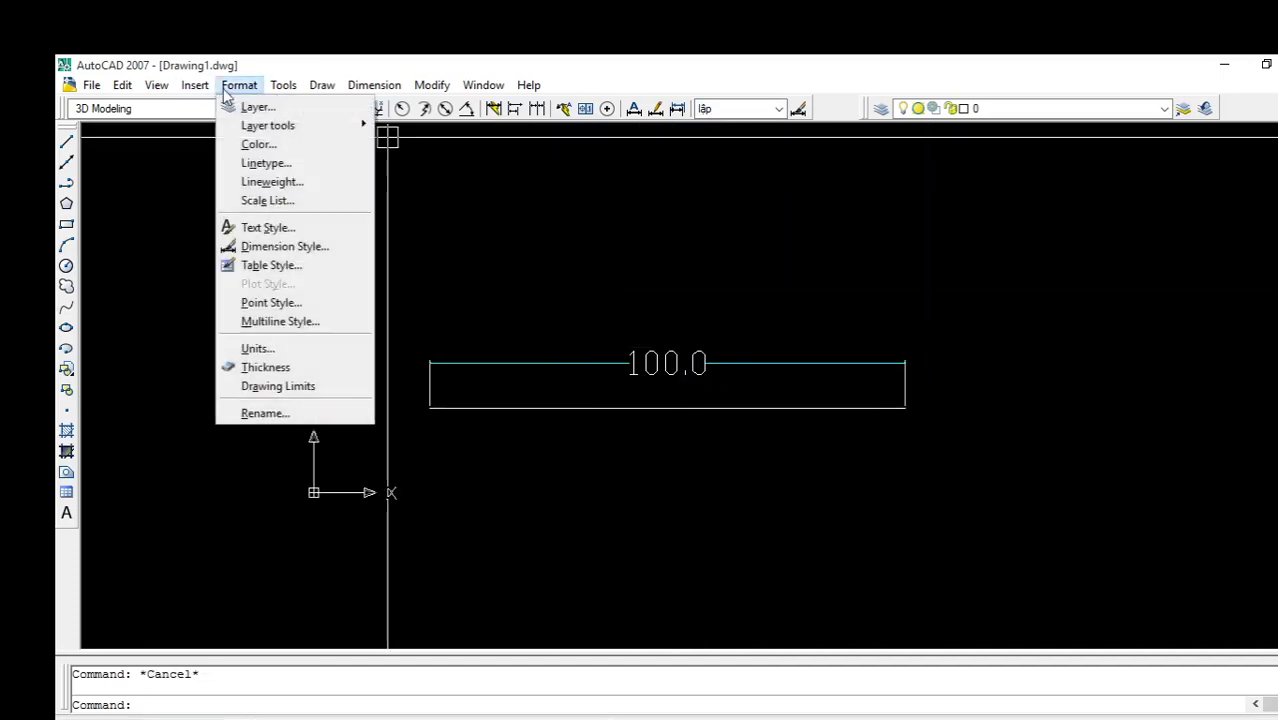
pyautogui.click(325, 247)
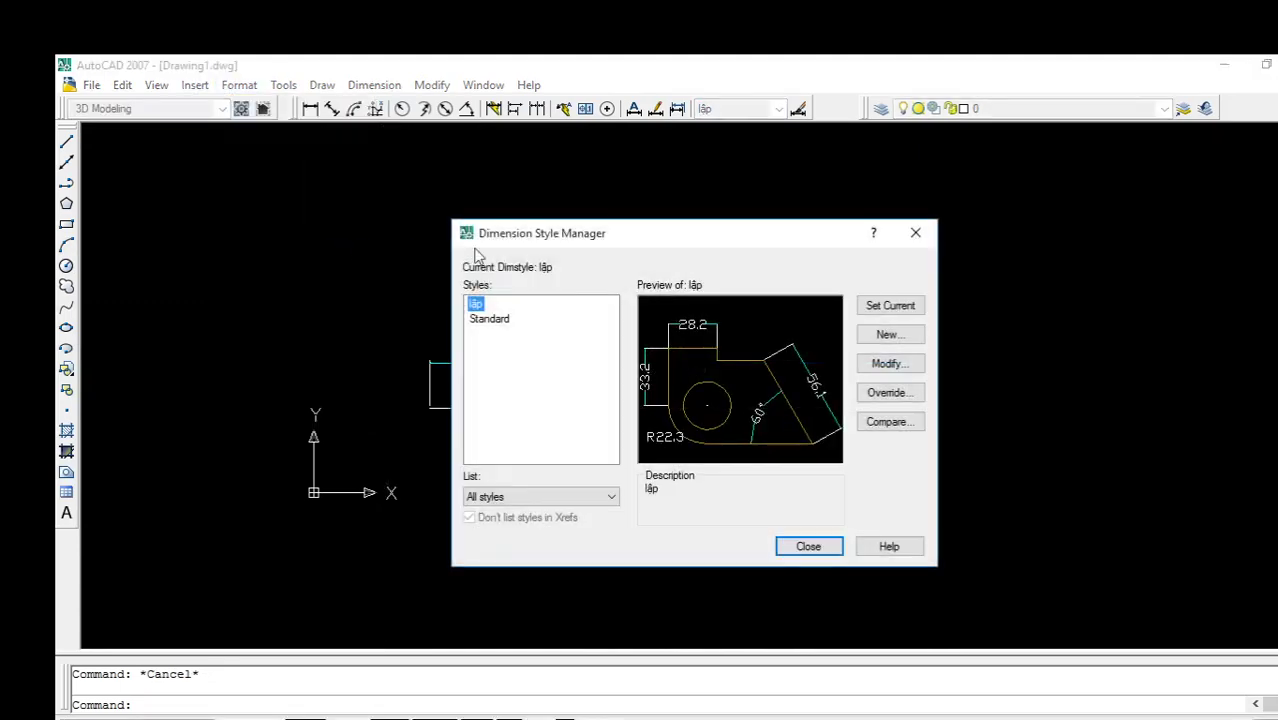
pyautogui.click(904, 366)
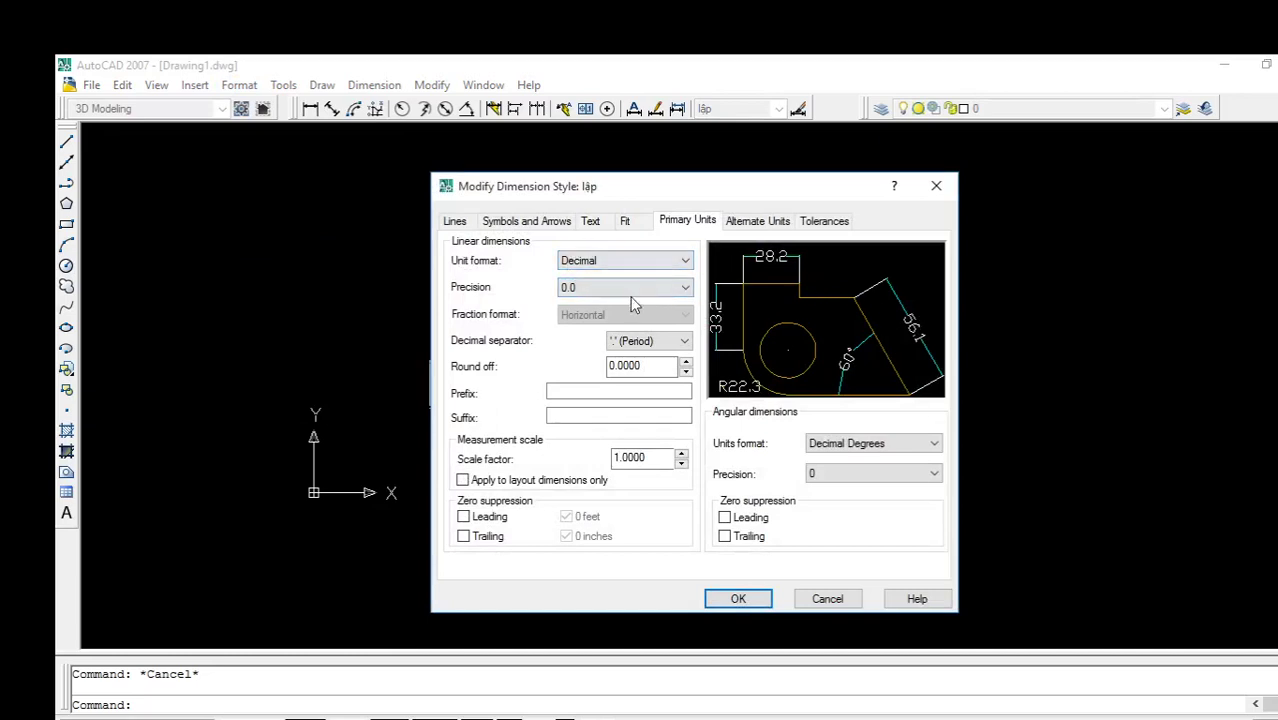
pyautogui.click(566, 221)
pyautogui.click(592, 221)
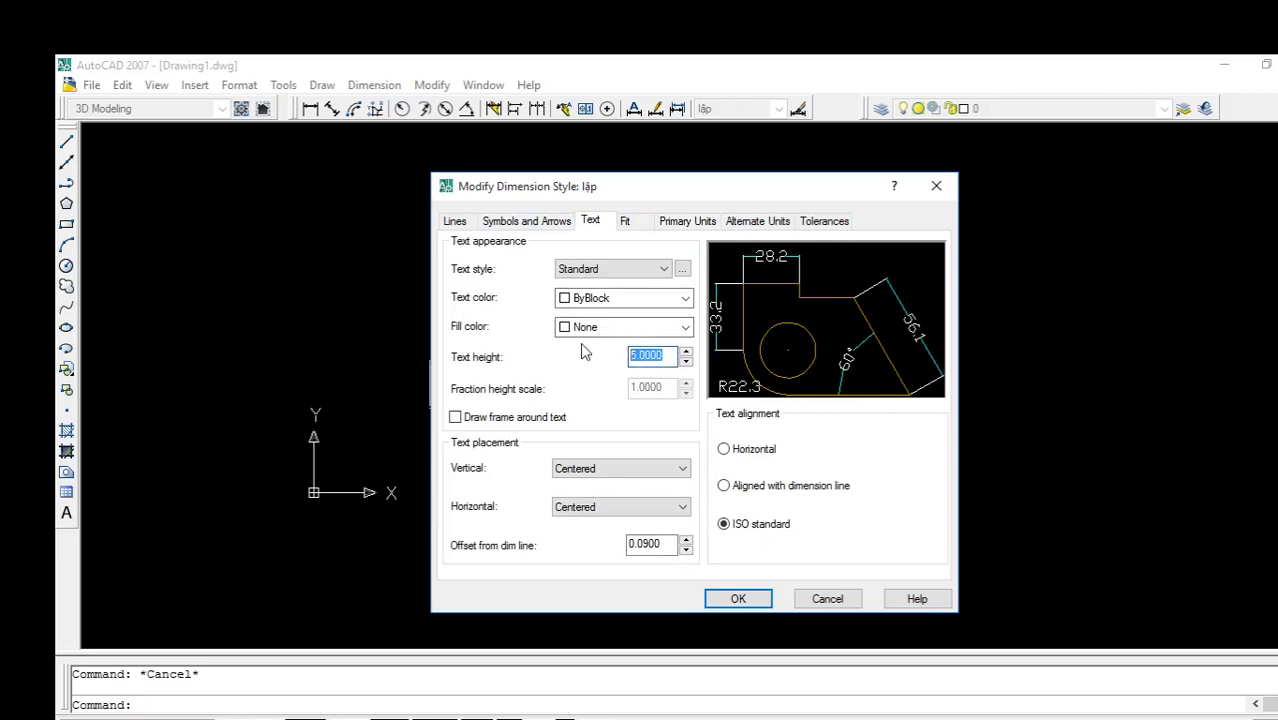
pyautogui.write('3')
pyautogui.click(459, 223)
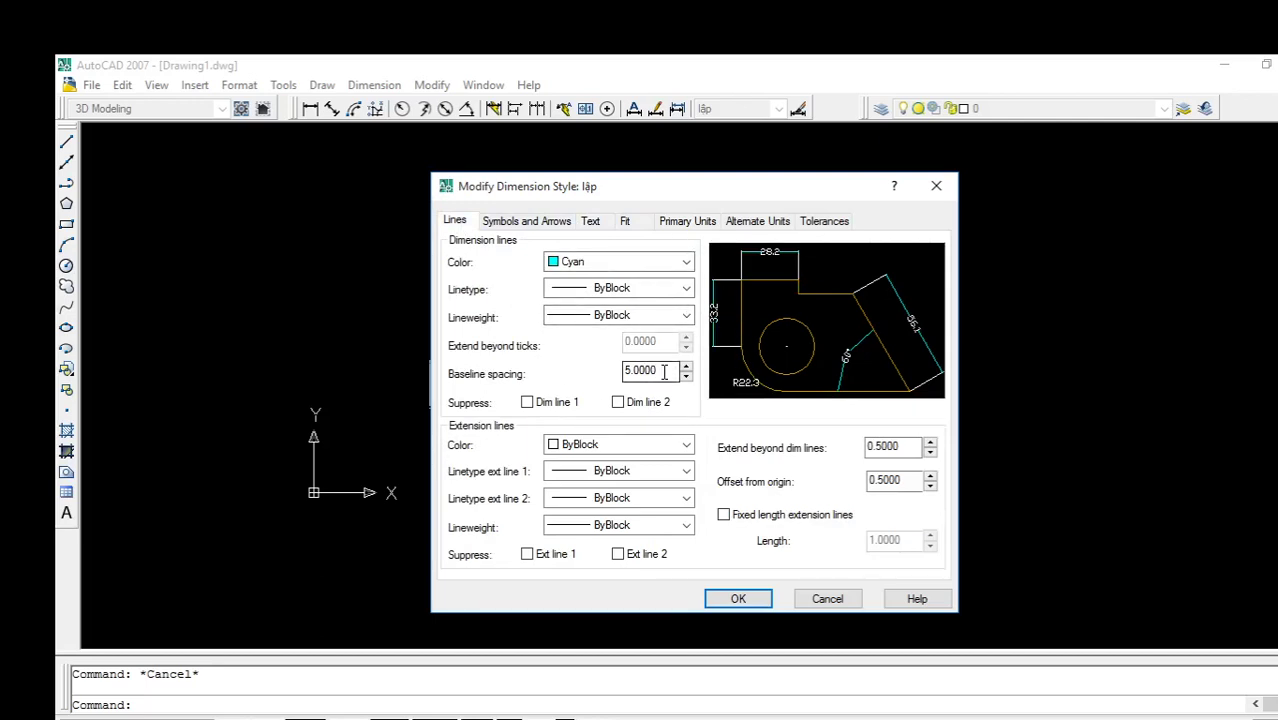
pyautogui.click(511, 224)
pyautogui.write('5')
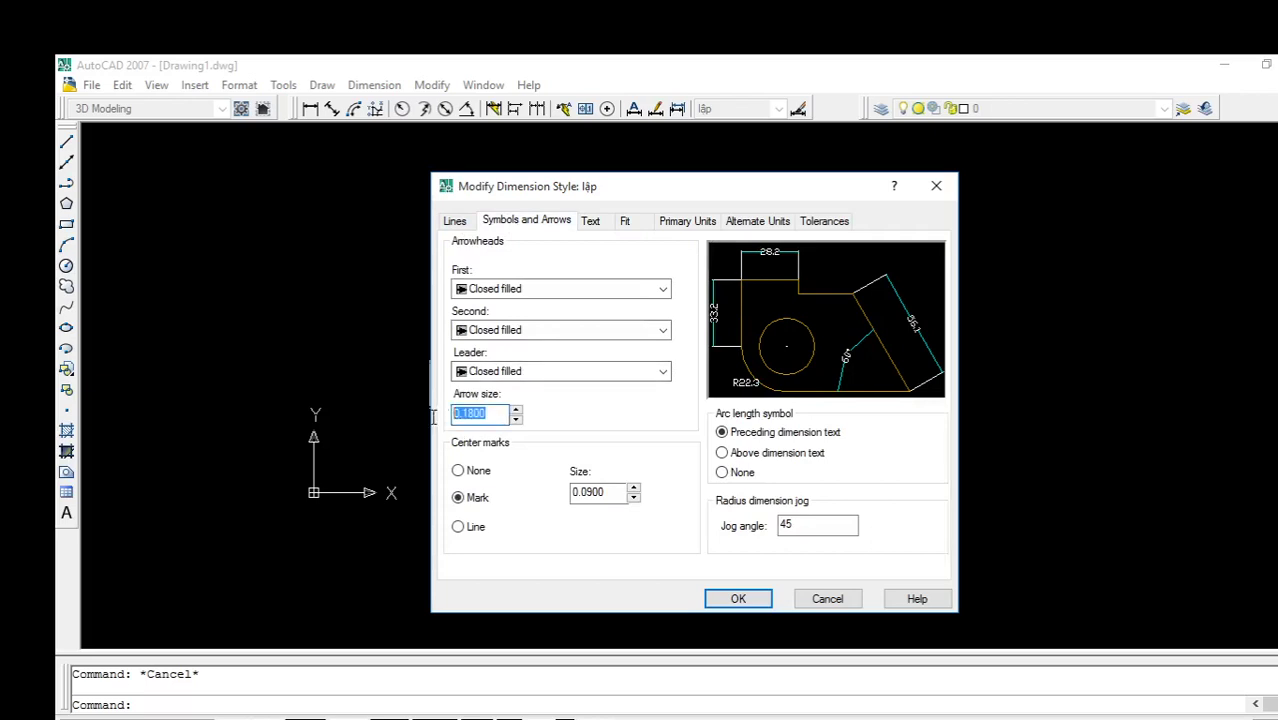
pyautogui.click(714, 602)
pyautogui.click(808, 547)
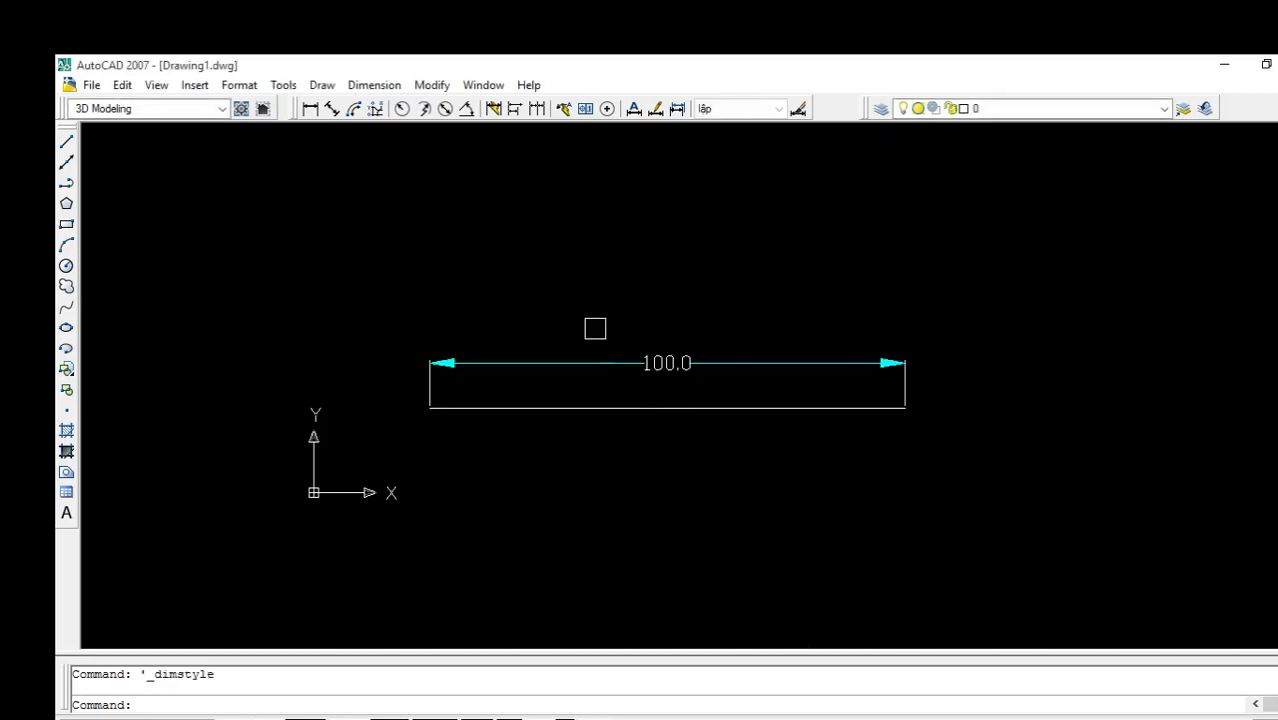
pyautogui.scroll(3, 702, 371)
pyautogui.scroll(-4, 615, 336)
pyautogui.moveTo(615, 336); pyautogui.dragTo(742, 357, button='middle')
pyautogui.scroll(3, 742, 357)
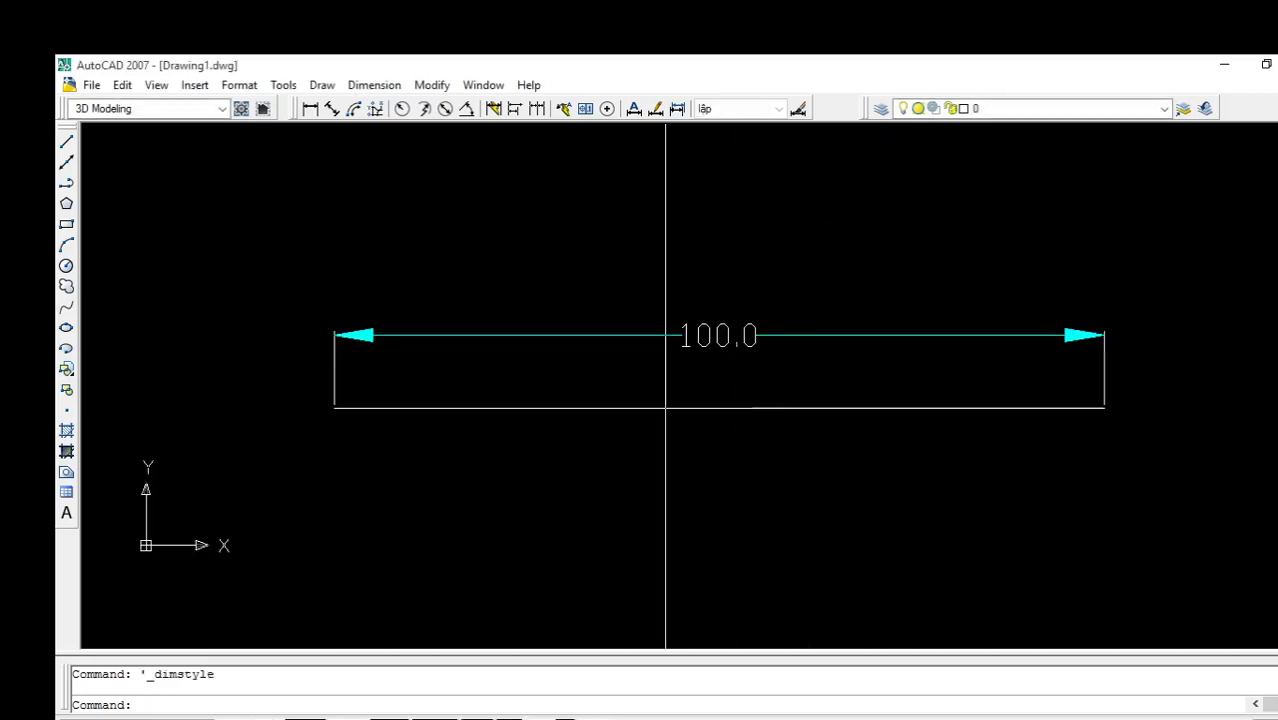
pyautogui.scroll(2, 422, 360)
pyautogui.scroll(2, 422, 360)
pyautogui.scroll(-2, 305, 357)
pyautogui.scroll(5, 311, 420)
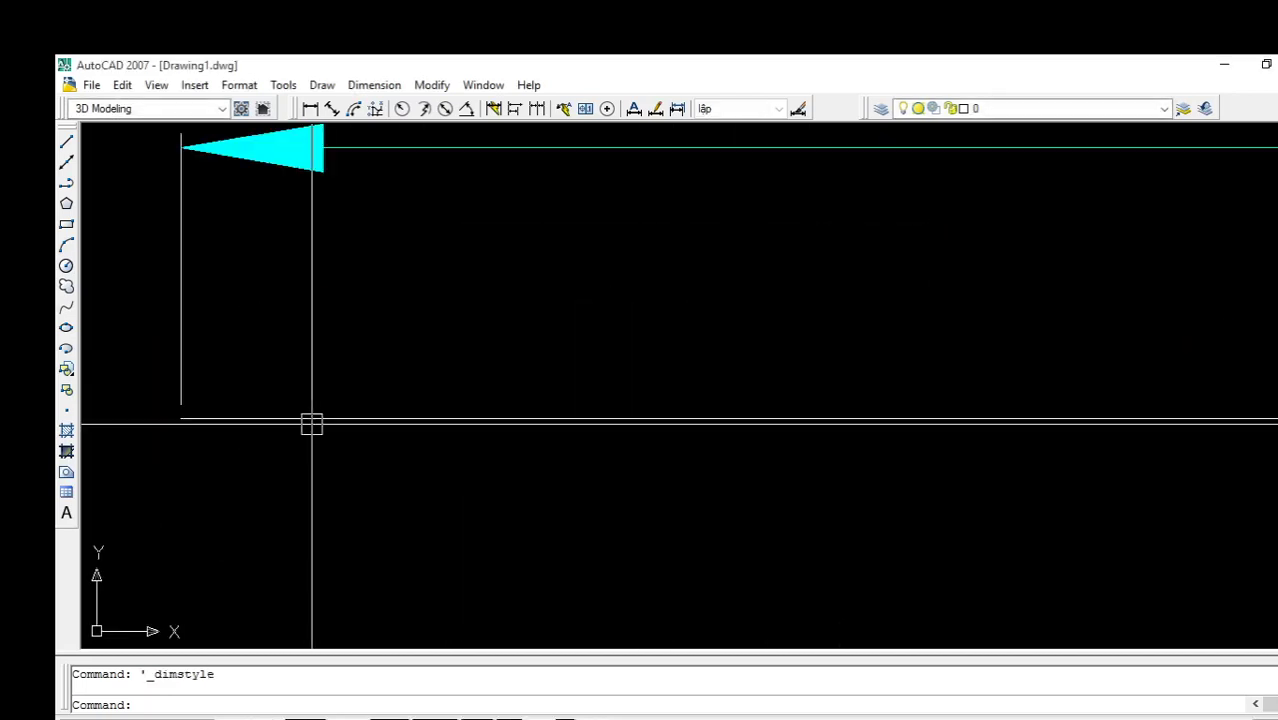
pyautogui.scroll(-3, 420, 300)
pyautogui.scroll(-3, 650, 340)
pyautogui.moveTo(677, 315); pyautogui.dragTo(572, 335, button='middle')
pyautogui.press('Escape')
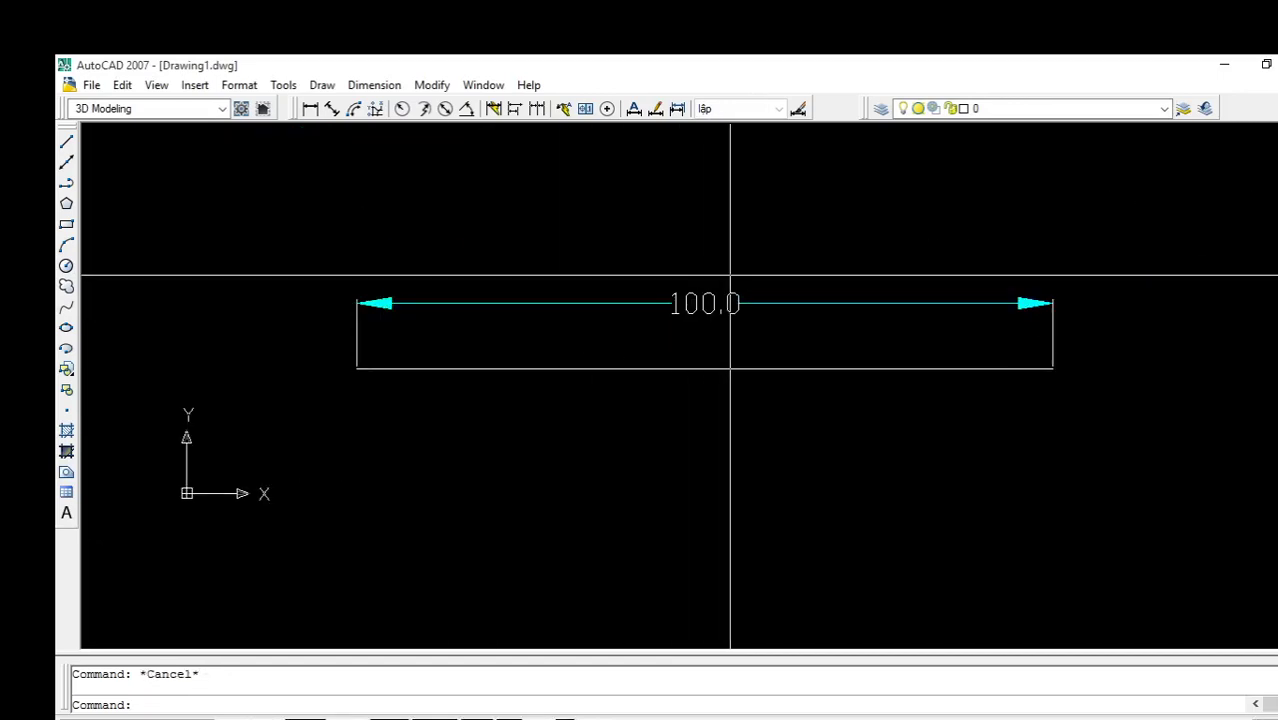
pyautogui.click(752, 108)
pyautogui.click(755, 108)
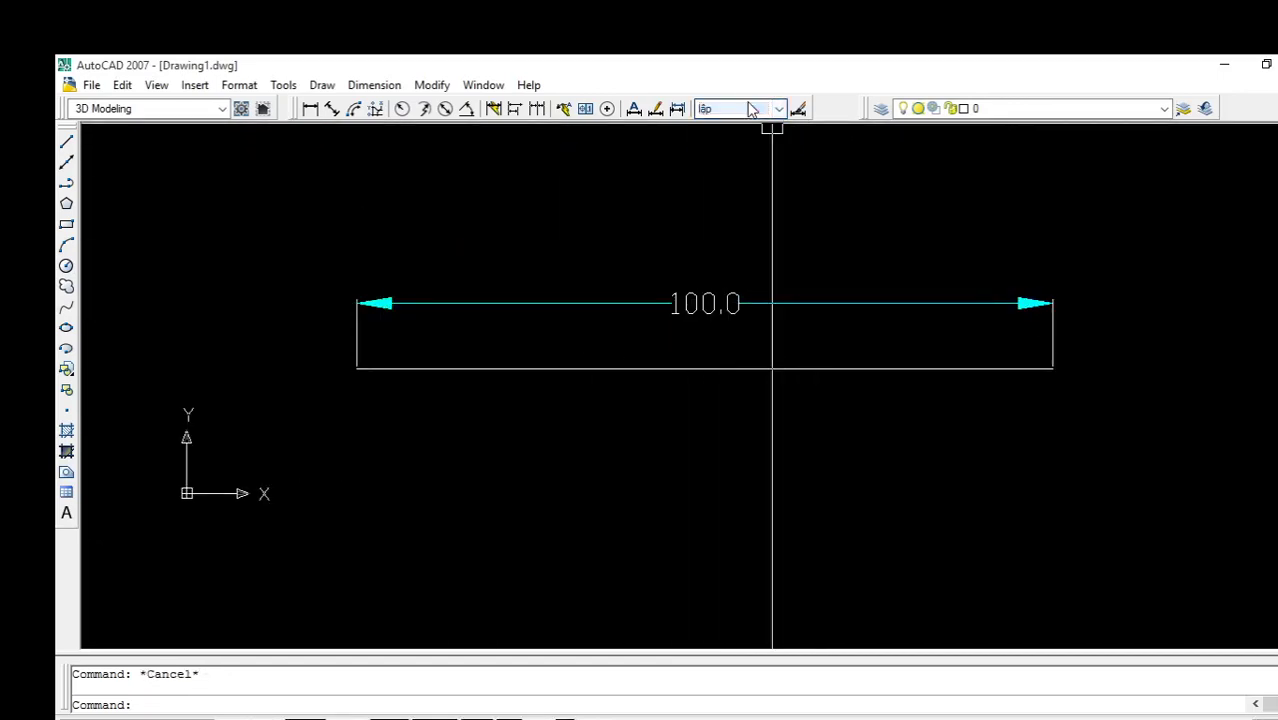
pyautogui.click(619, 304)
pyautogui.press('Escape')
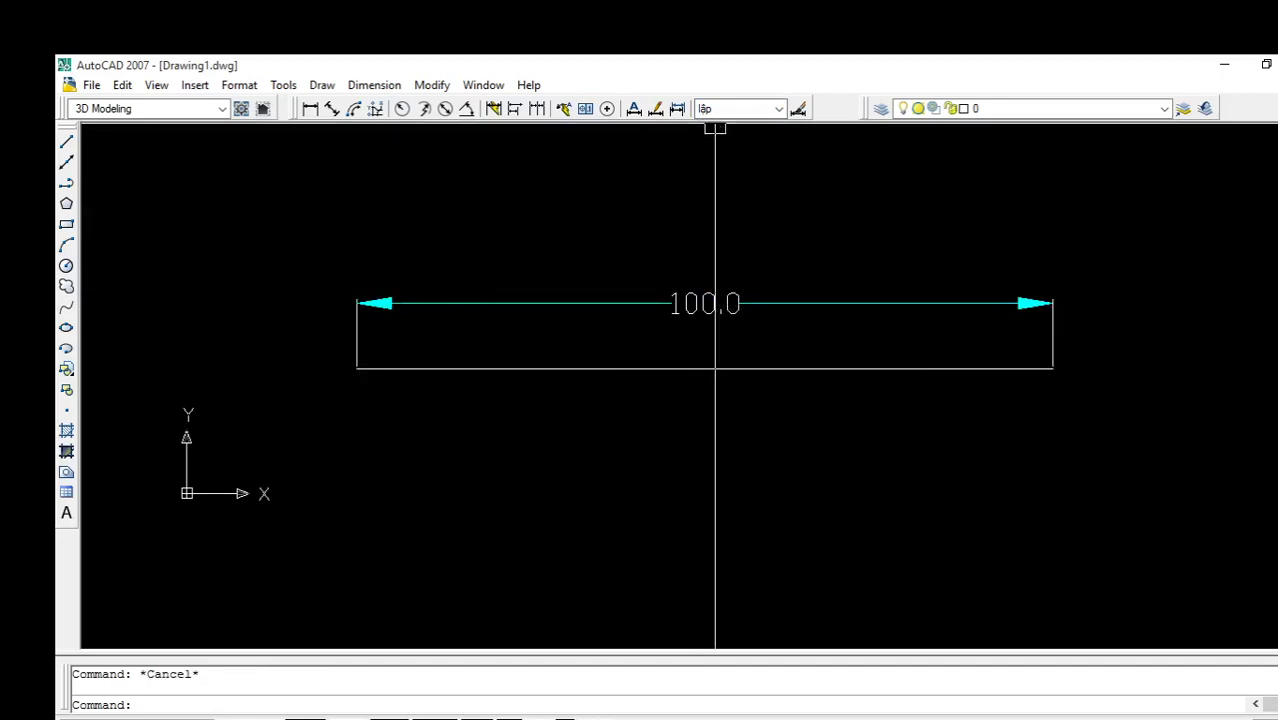
pyautogui.click(742, 108)
pyautogui.click(742, 111)
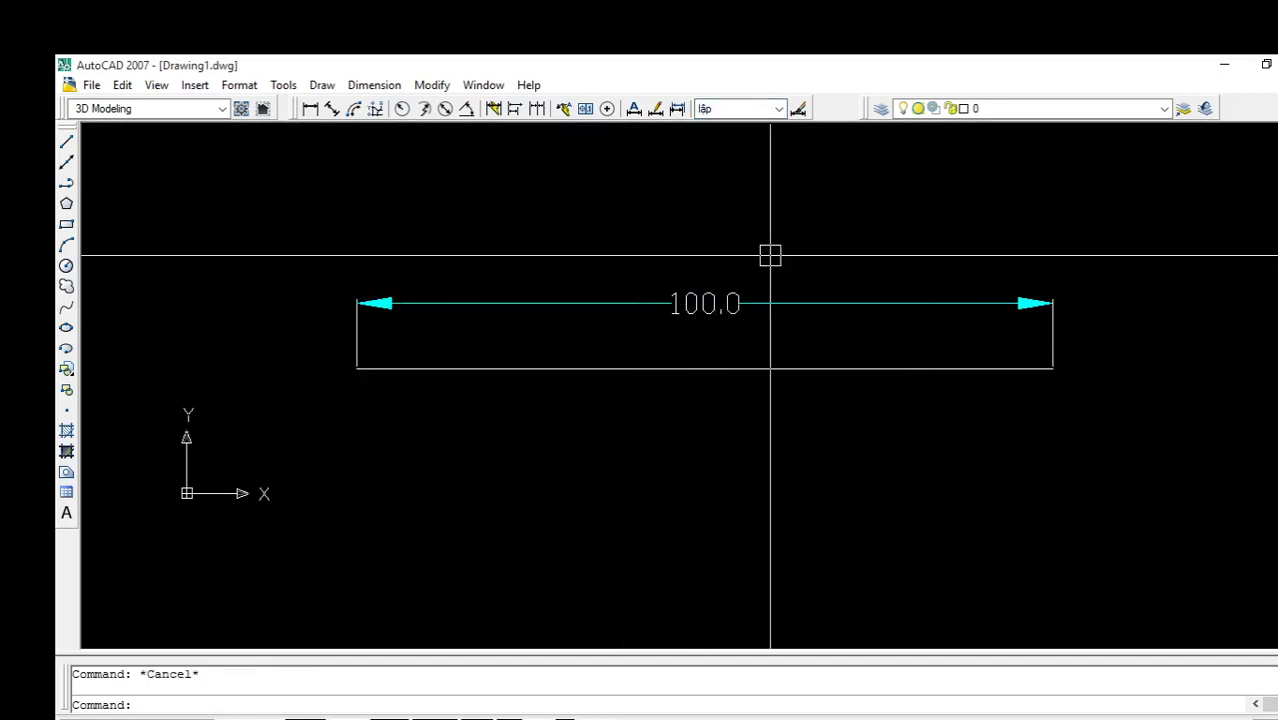